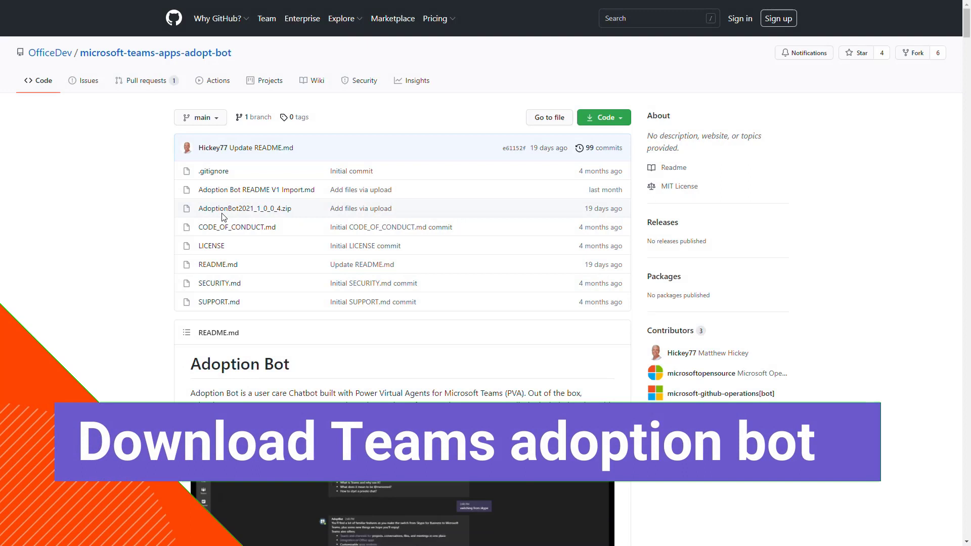
Download the microsoft-teams-apps-adopt-bot repository from GitHub as a ZIP archive.
mouse_move(226, 17)
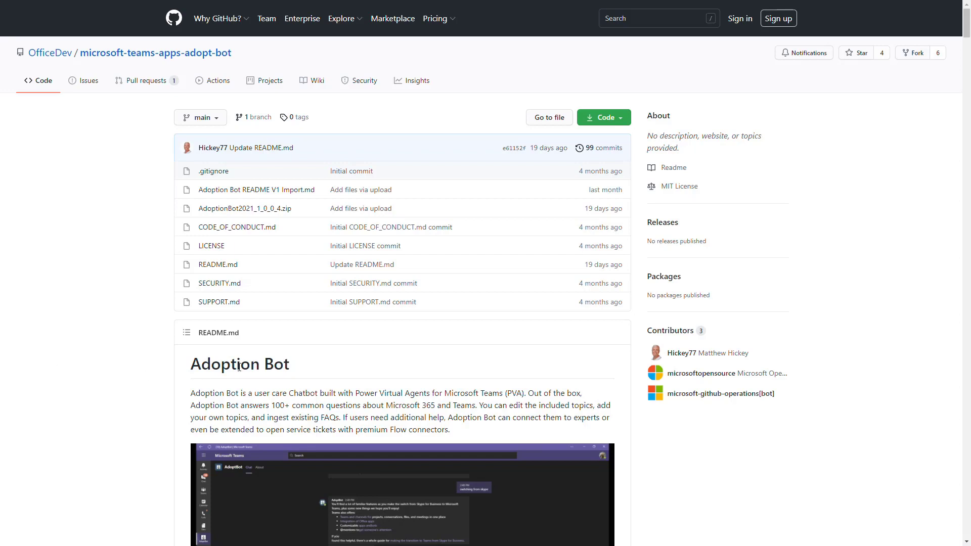
left_click(626, 120)
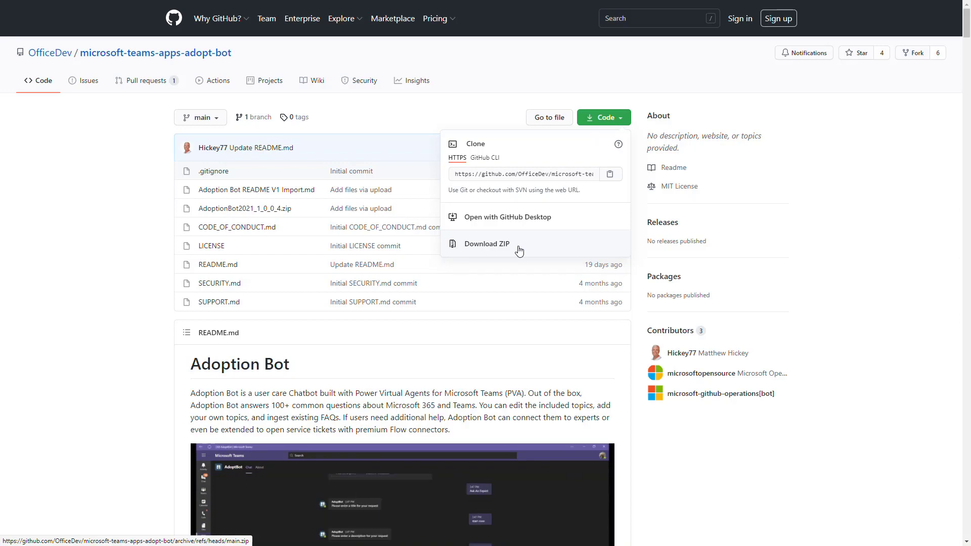
left_click(518, 250)
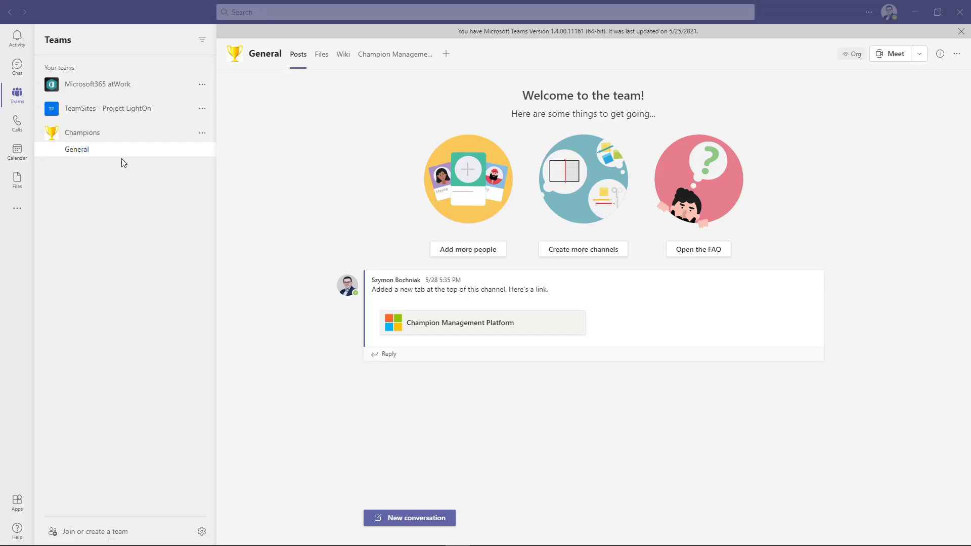
Switch to Microsoft Teams and add the channels "Bot Ask an Expert" and "Bot Feedbak" to the Champions team.
left_click(109, 531)
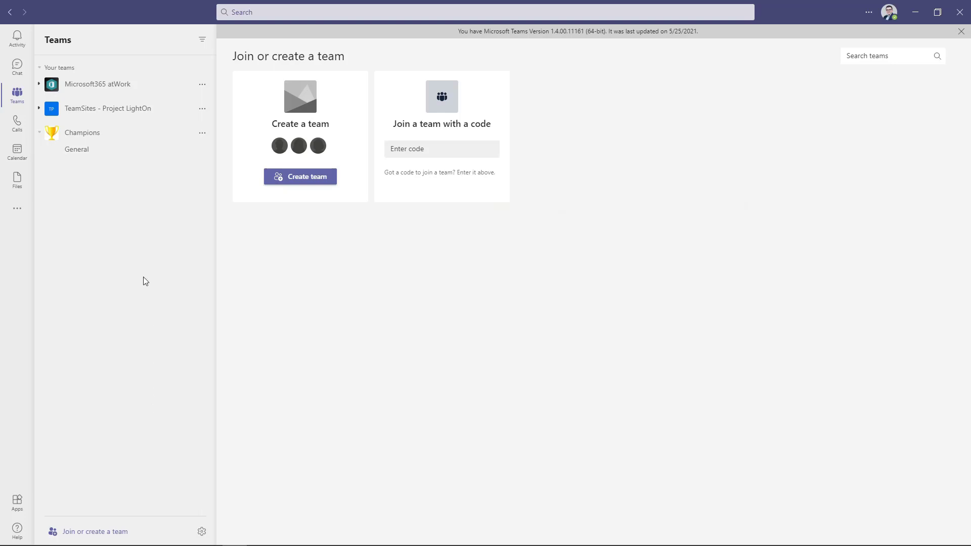
left_click(117, 134)
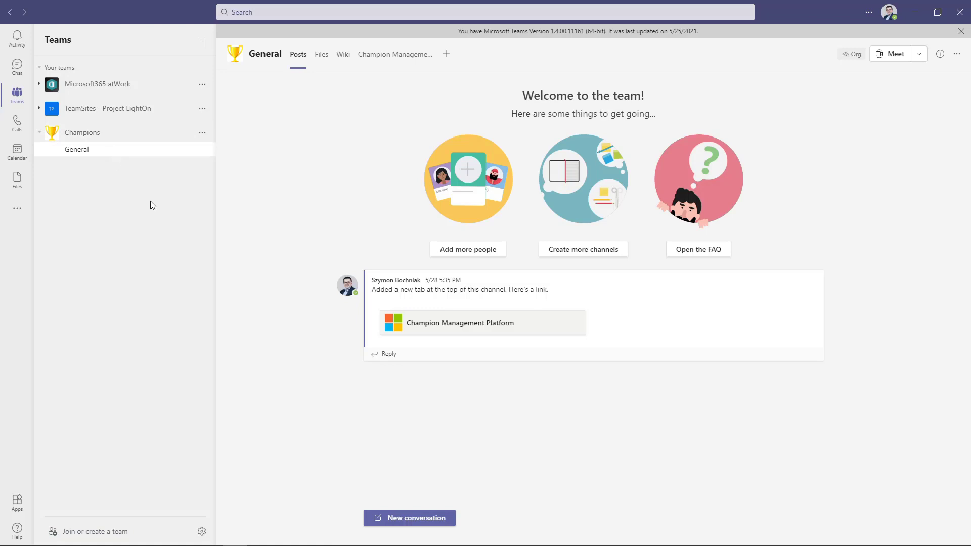
left_click(203, 133)
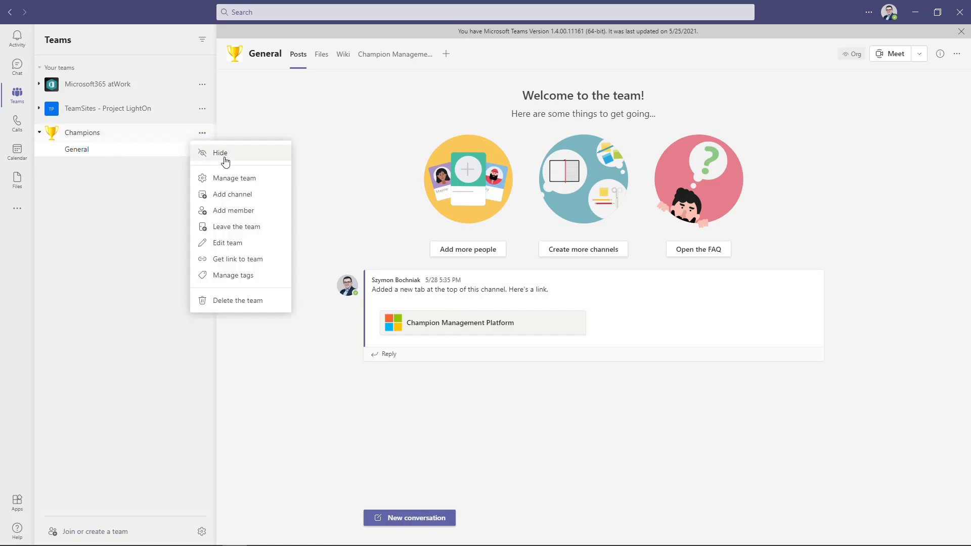
left_click(238, 199)
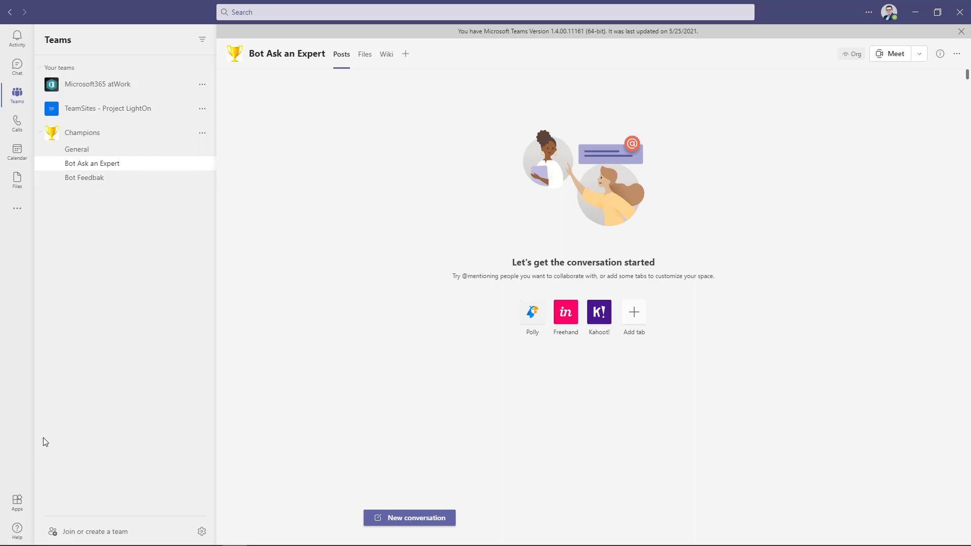
Find Power Apps in the Teams app store and add it to Teams.
left_click(17, 502)
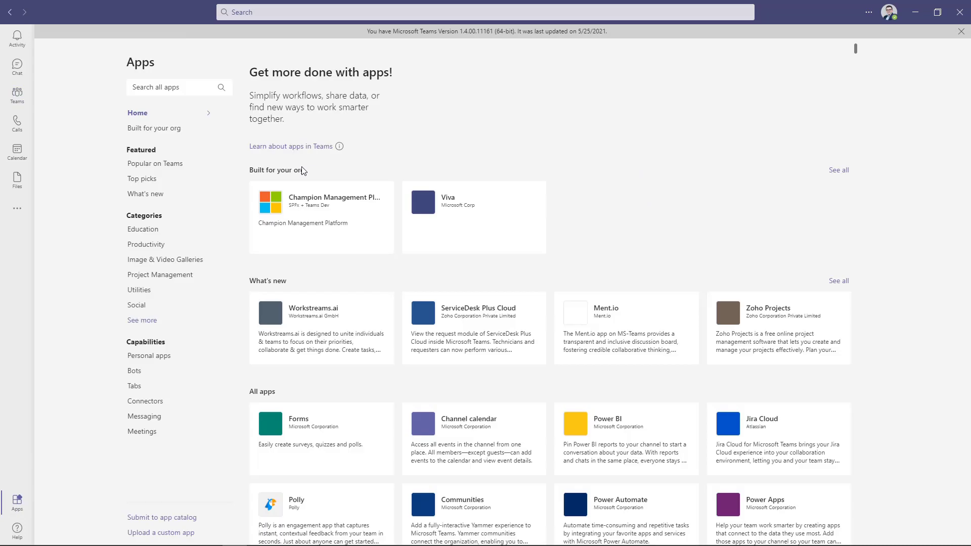
left_click(172, 87)
type("Power Apps")
key("Return")
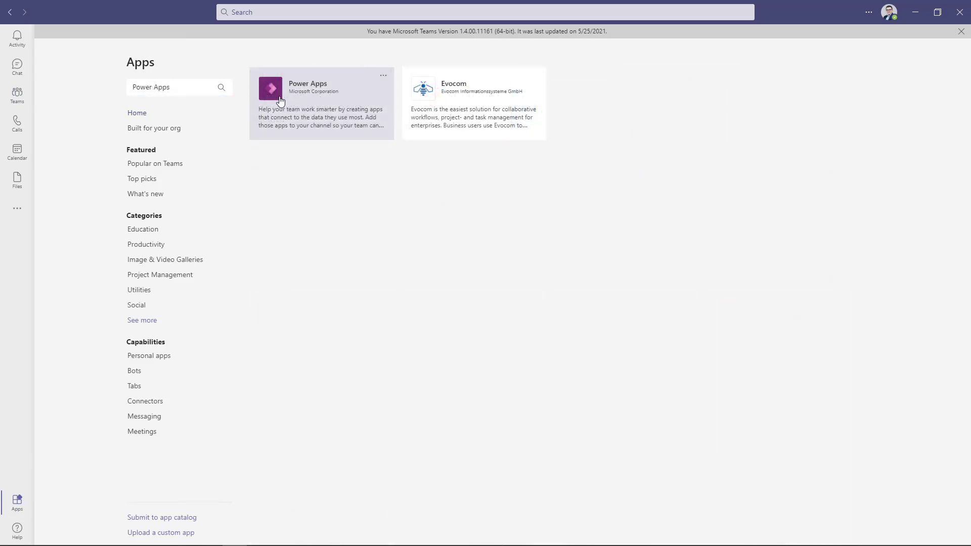
left_click(280, 101)
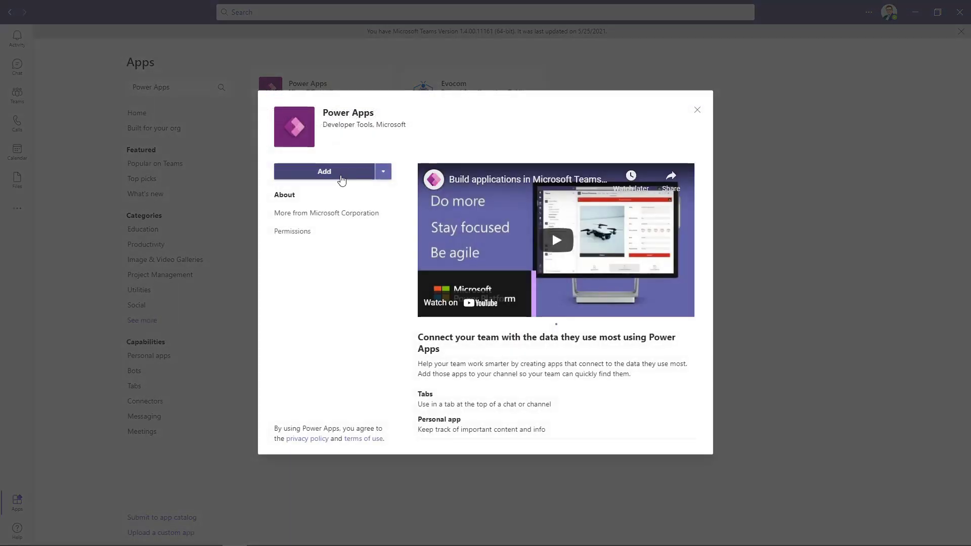
left_click(324, 172)
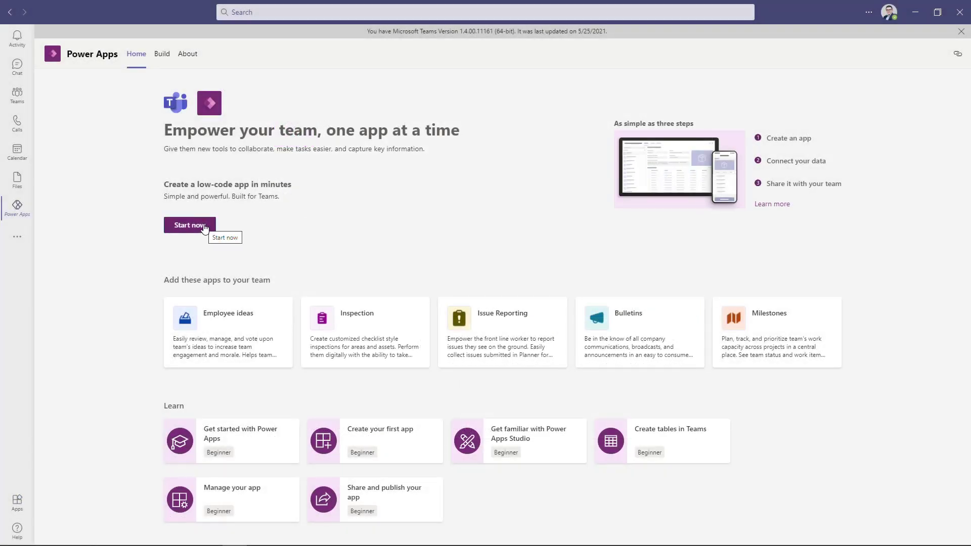
Create a new app for the Champions team in Power Apps and save it under the name ChampionsApp.
left_click(205, 227)
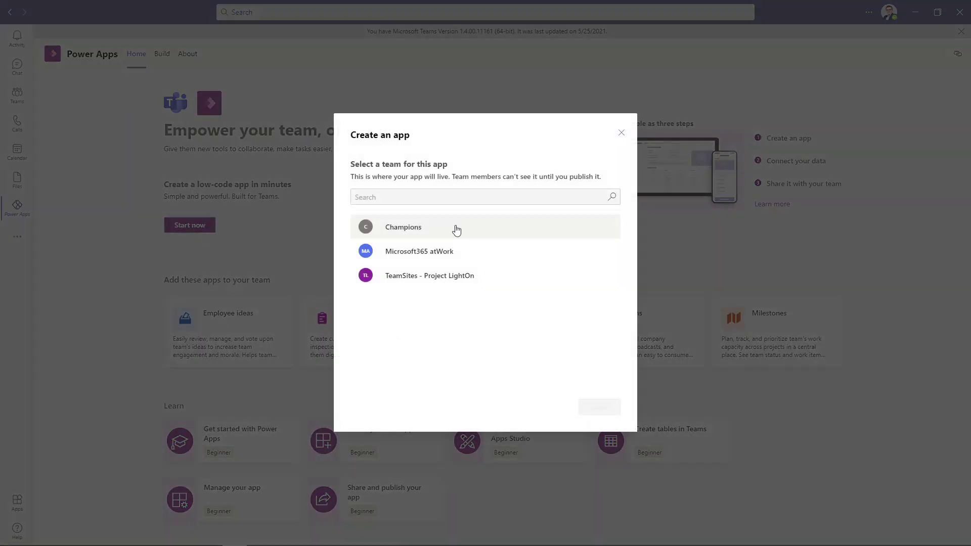
left_click(456, 229)
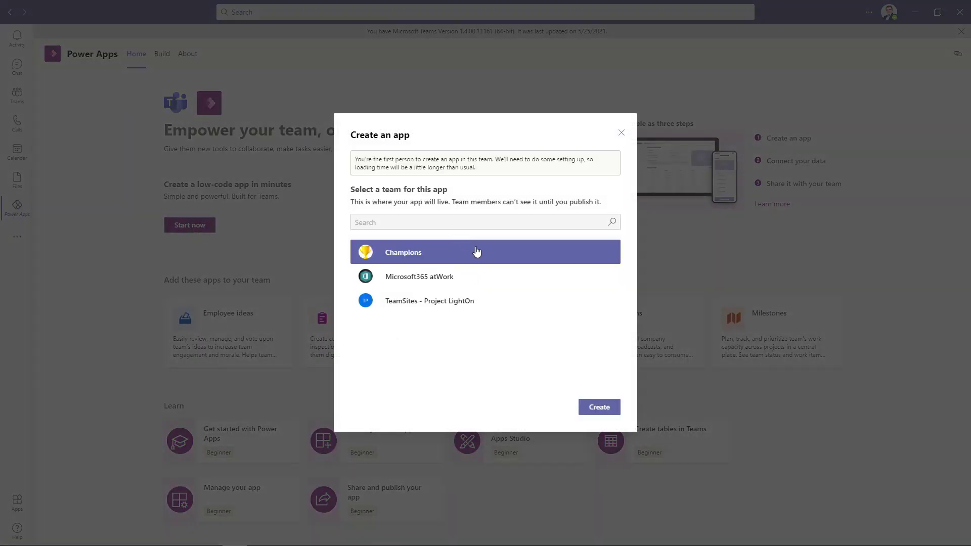
left_click(599, 407)
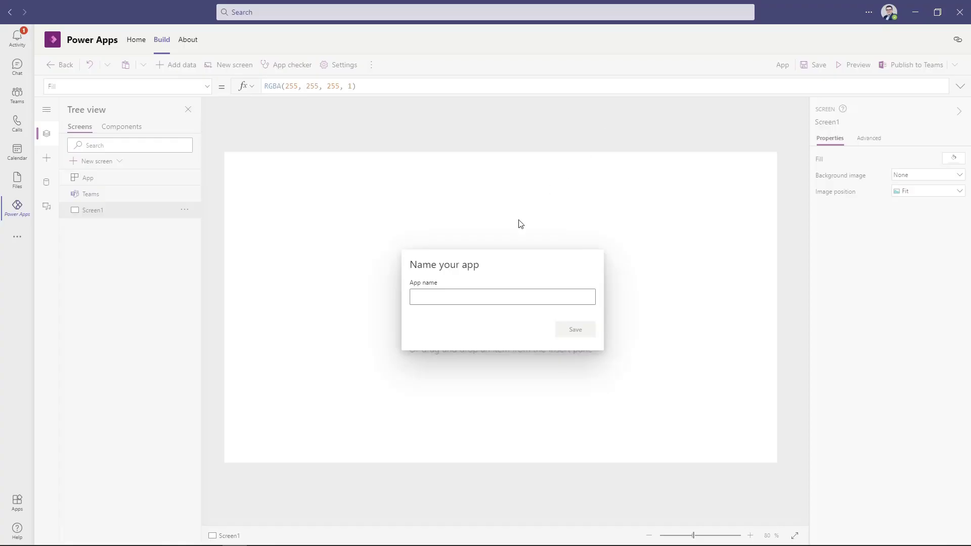
left_click(493, 297)
type("ChampionsApp")
left_click(564, 331)
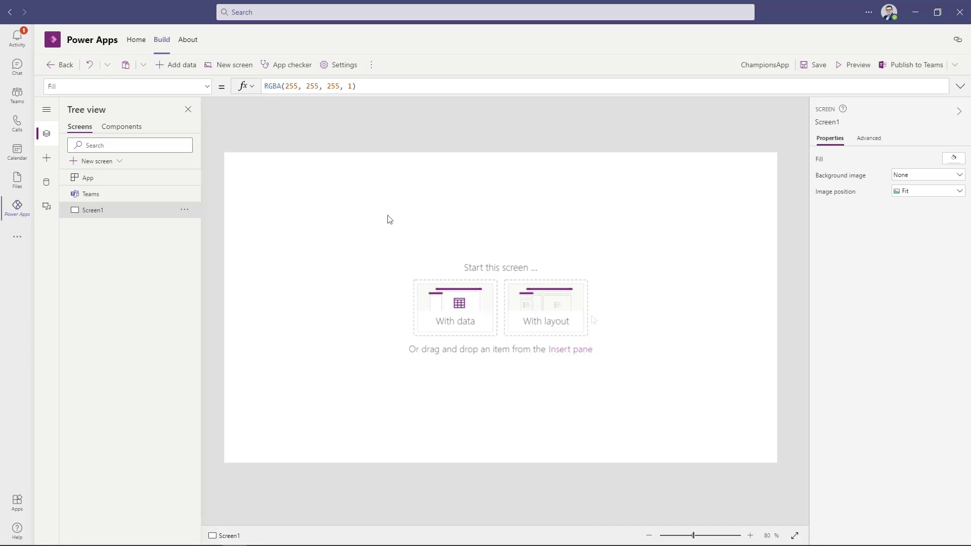
Leave the app editor and open the full list of items built for the Champions team.
left_click(137, 41)
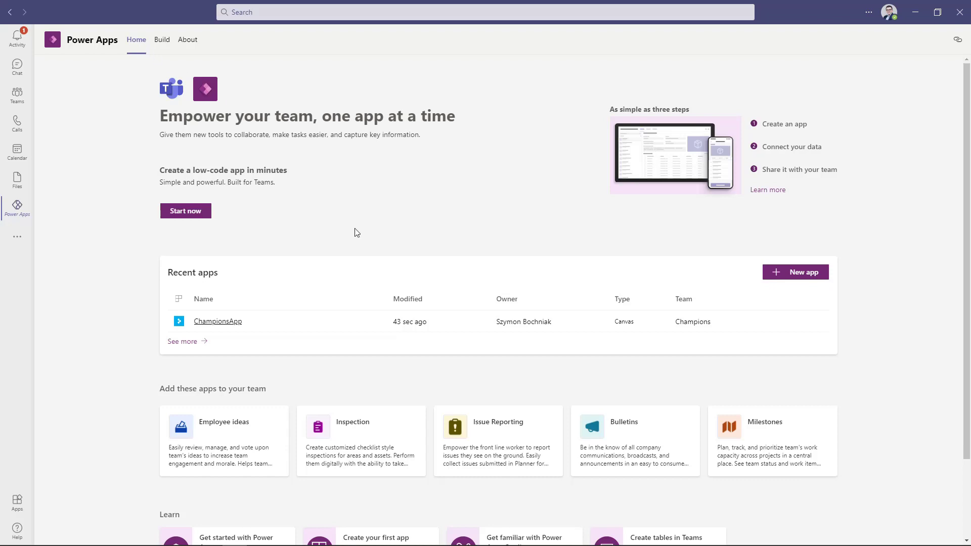
left_click(182, 341)
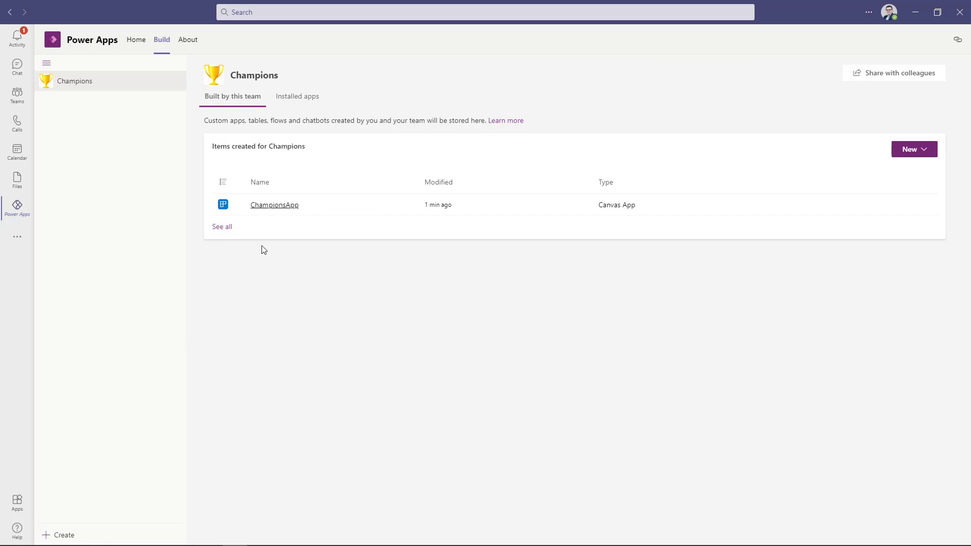
left_click(222, 229)
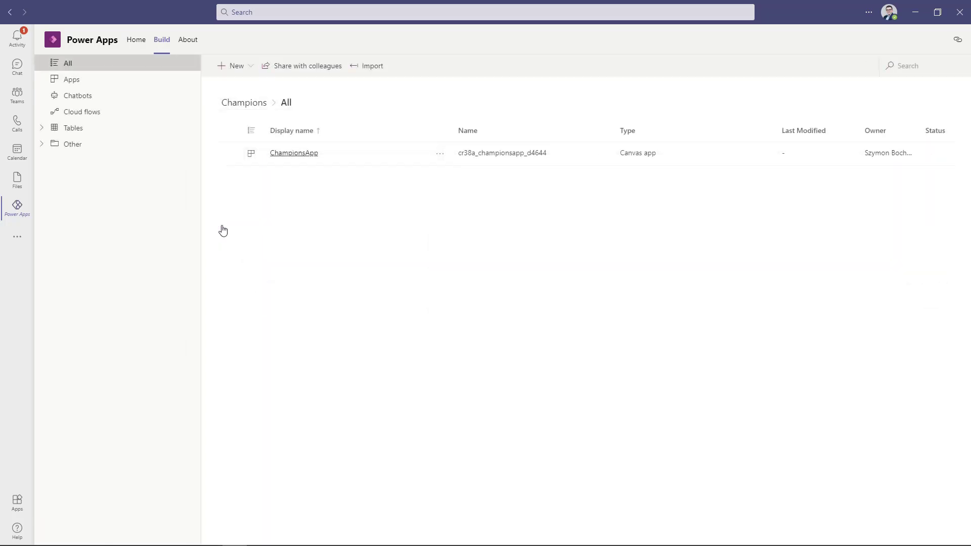
Start importing the solution file AdoptionBot2021_1_0_0_4.zip with both flows and the chatbot selected.
left_click(377, 75)
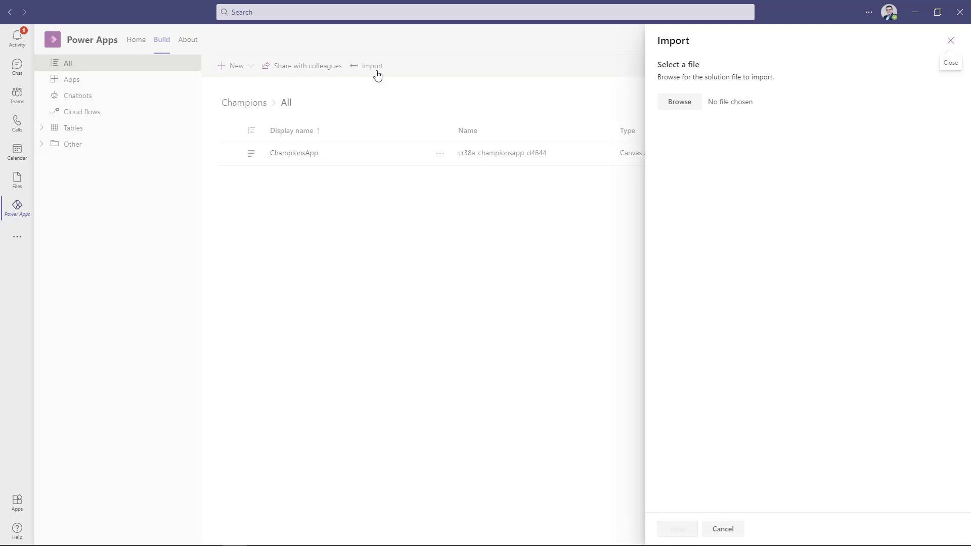
left_click(691, 103)
left_click(218, 94)
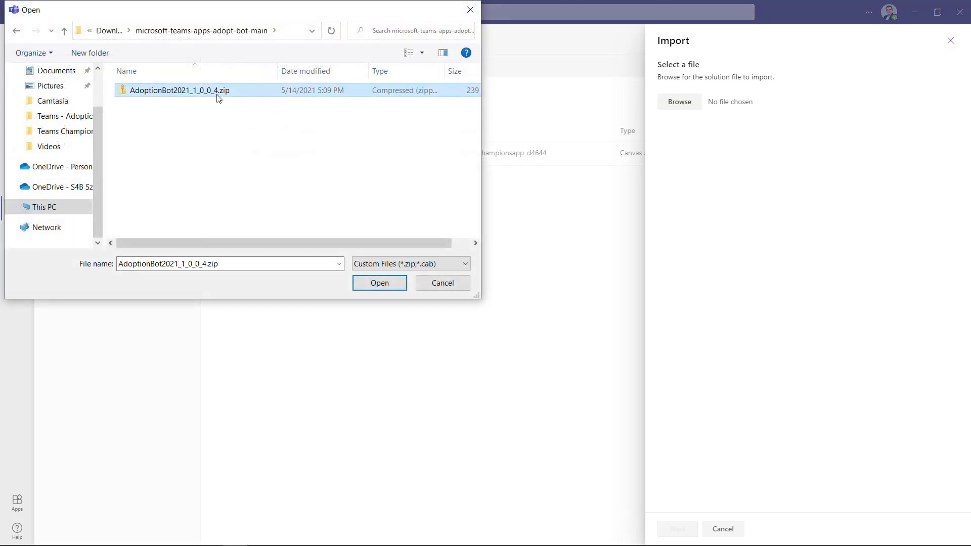
left_click(380, 283)
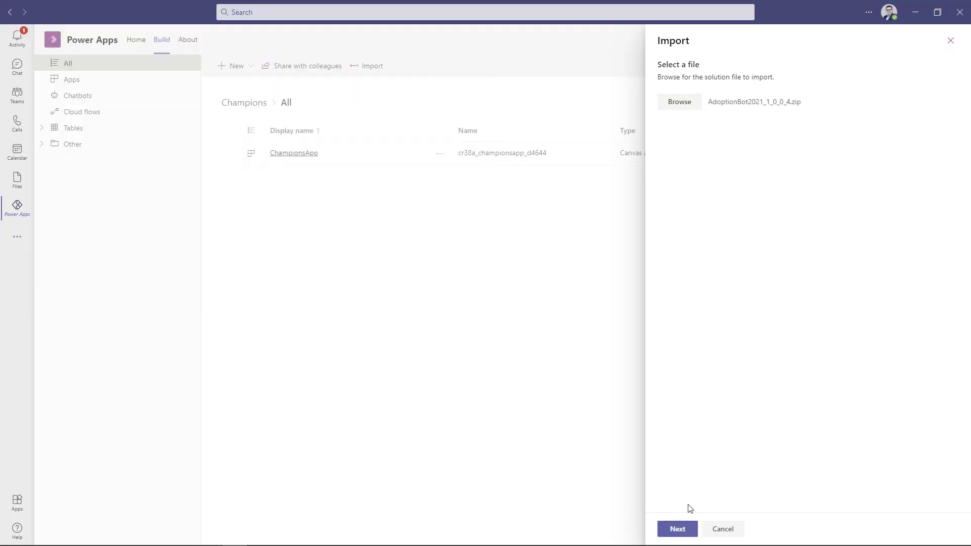
left_click(684, 531)
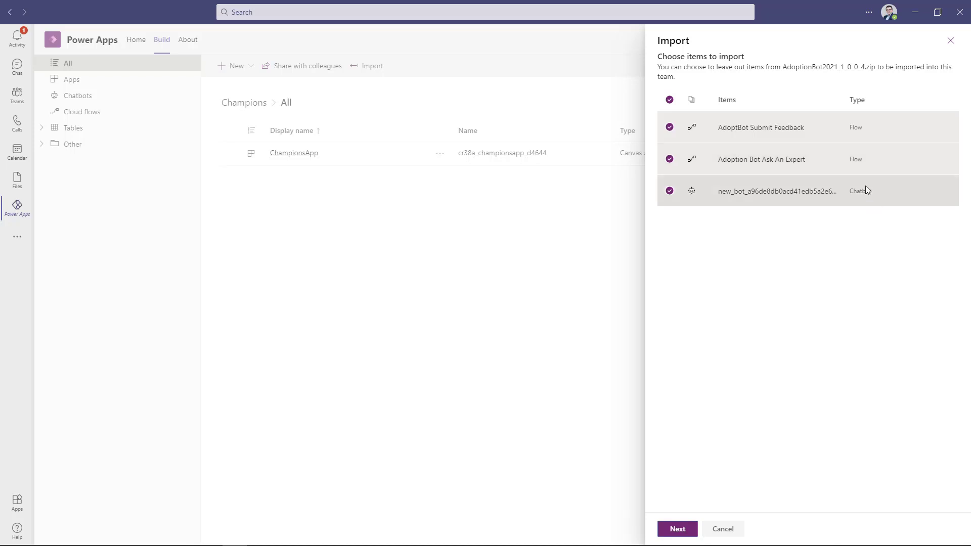
left_click(676, 529)
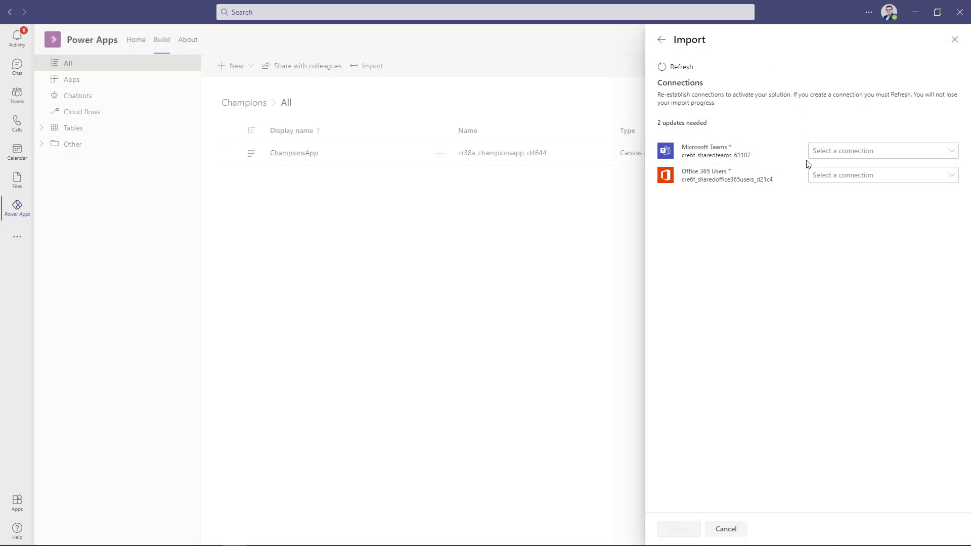
Assign the account's connections to Microsoft Teams and Office 365 Users and run the import.
left_click(836, 155)
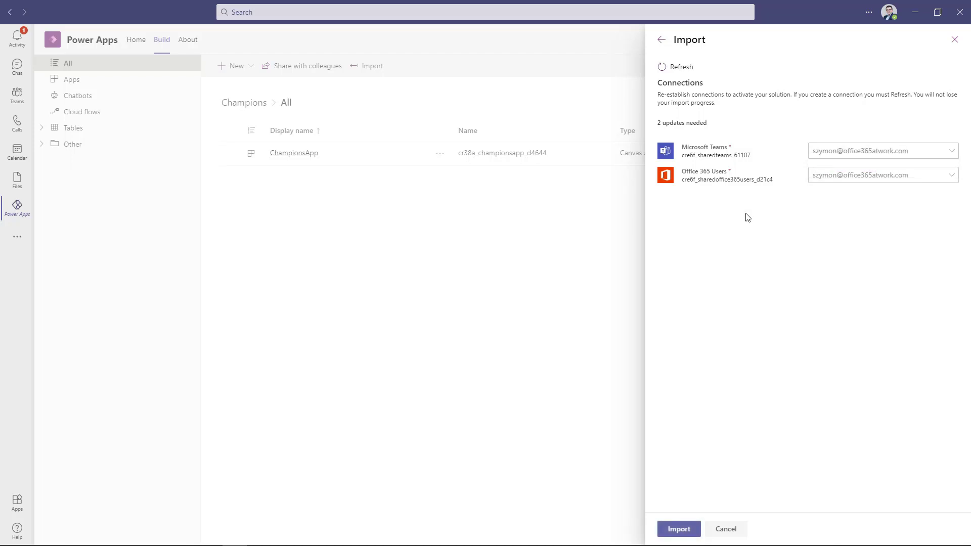
left_click(682, 71)
left_click(680, 533)
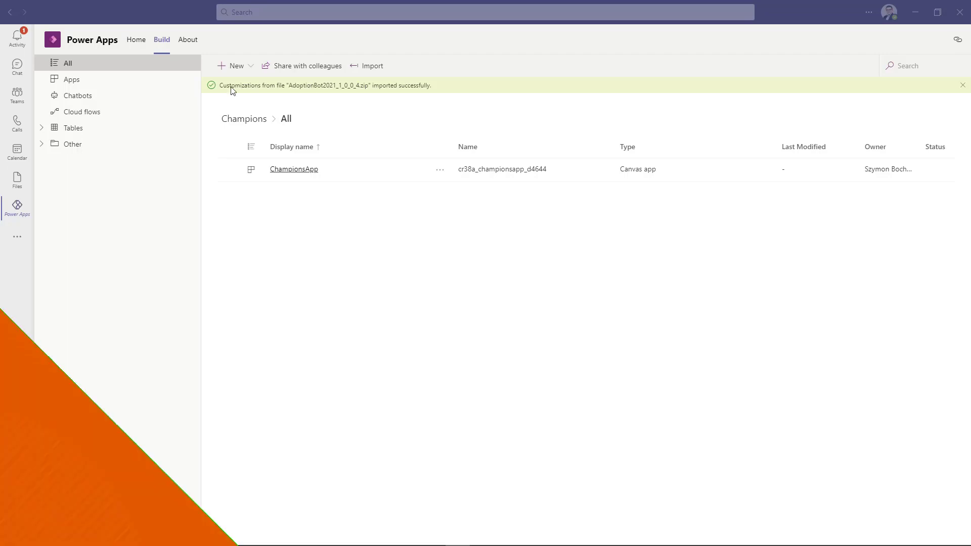
Edit the AdoptBot Submit Feedback flow to post its adaptive card to the Champions team's Bot Feedbak channel, and save it.
left_click(132, 114)
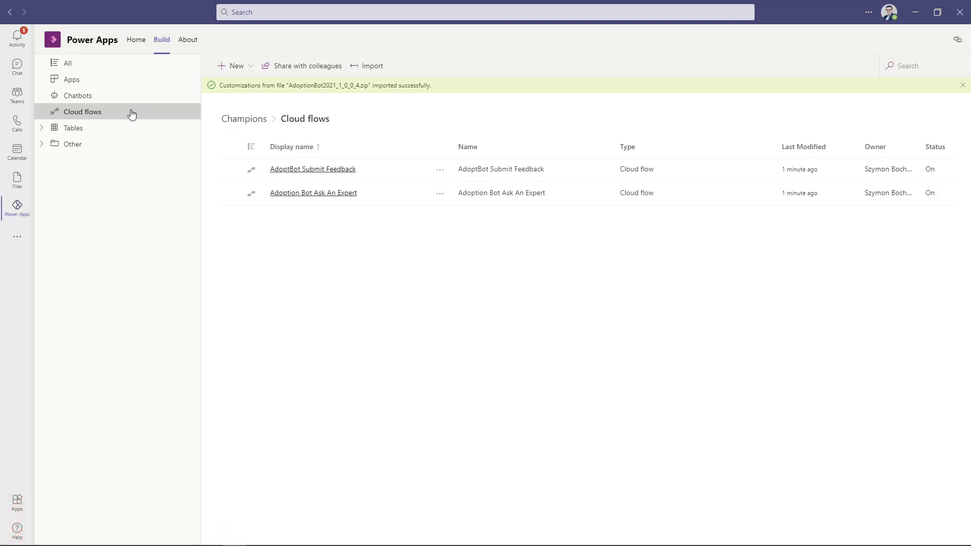
left_click(442, 171)
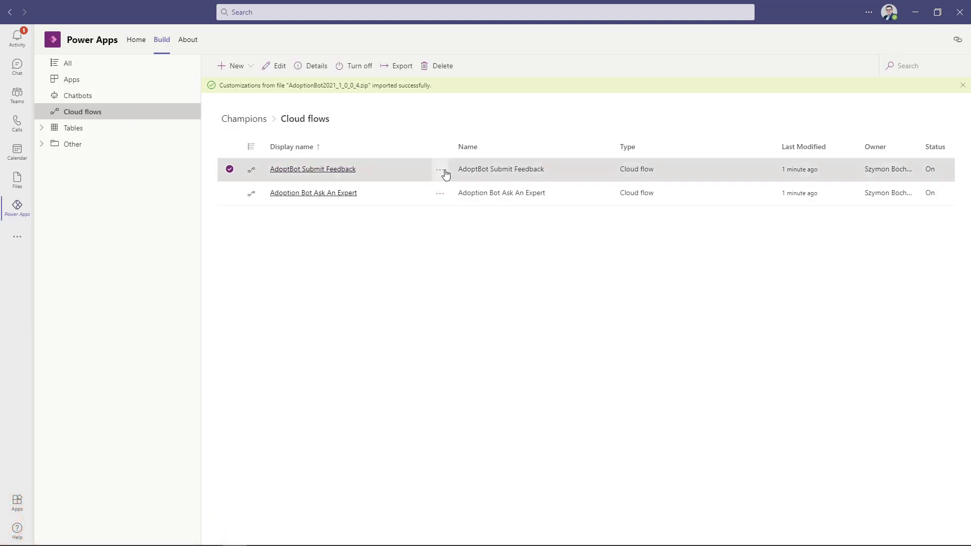
left_click(454, 192)
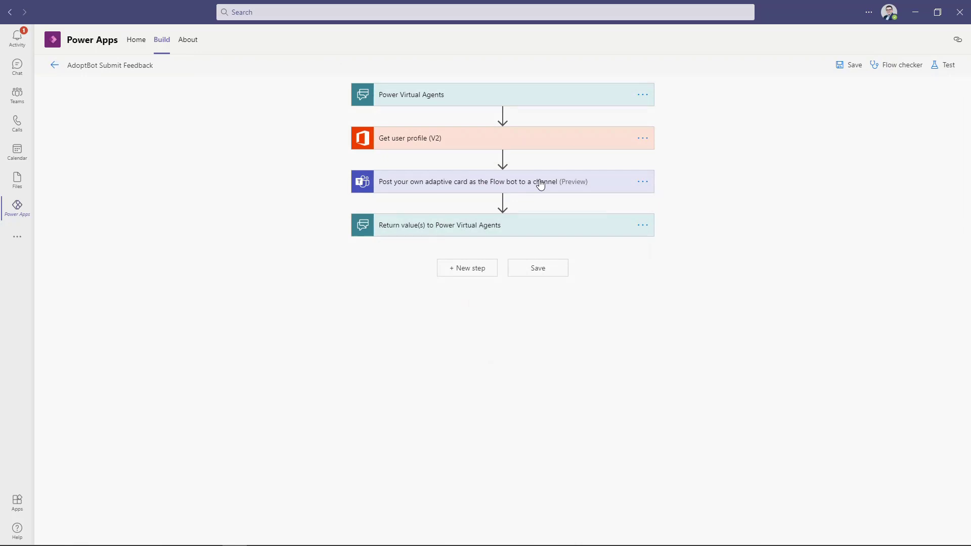
left_click(539, 185)
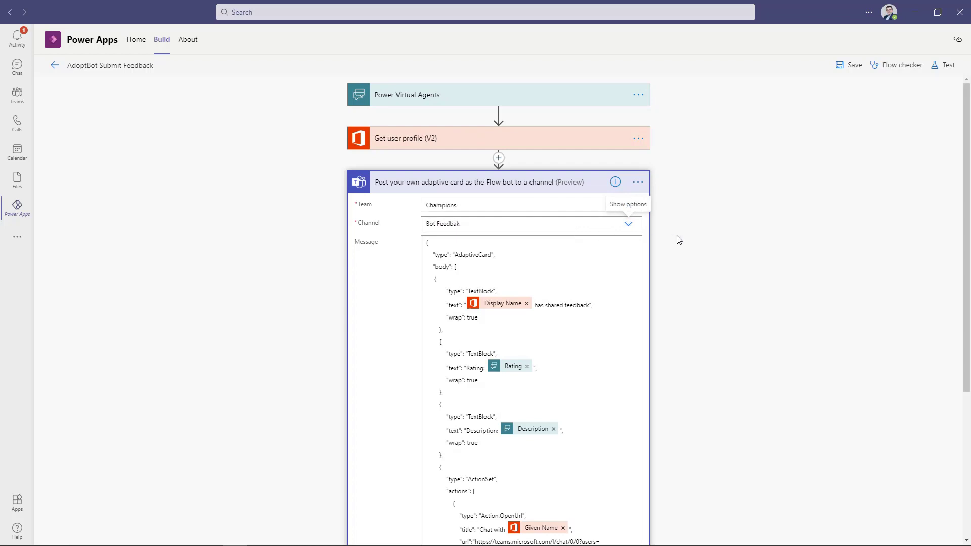
scroll(675, 238, "down", 3)
scroll(675, 239, "up", 3)
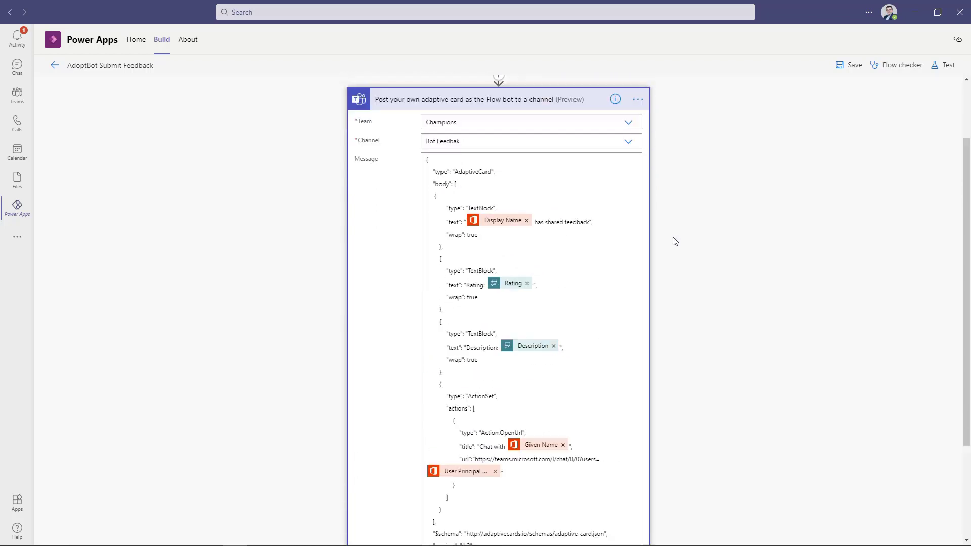
left_click(852, 73)
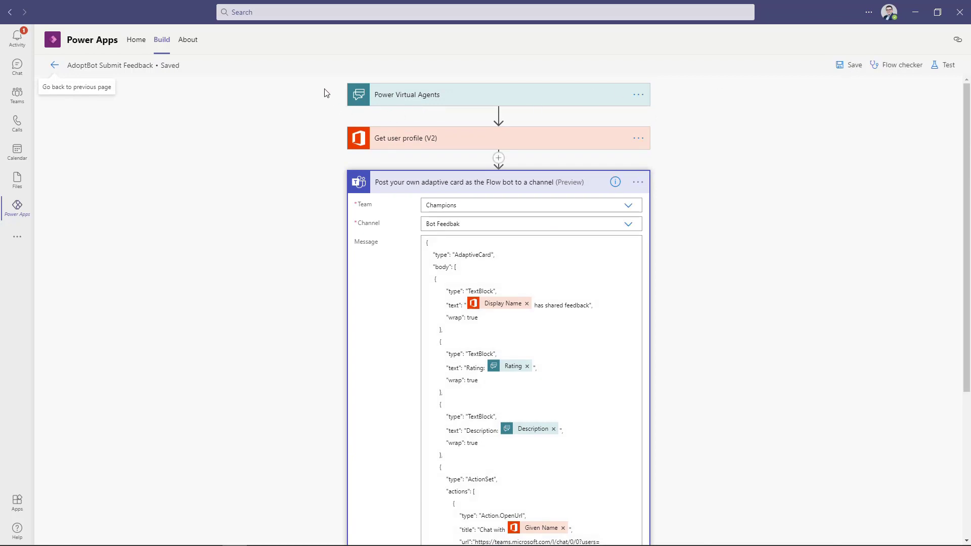
left_click(54, 64)
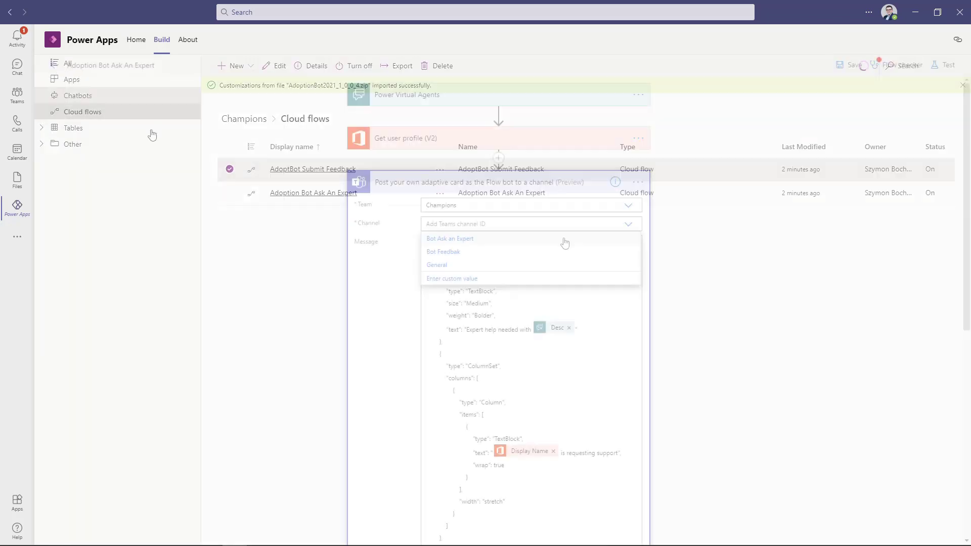
Set the Adoption Bot Ask An Expert flow to post its card to the Bot Ask an Expert channel, and save it.
left_click(565, 240)
left_click(843, 67)
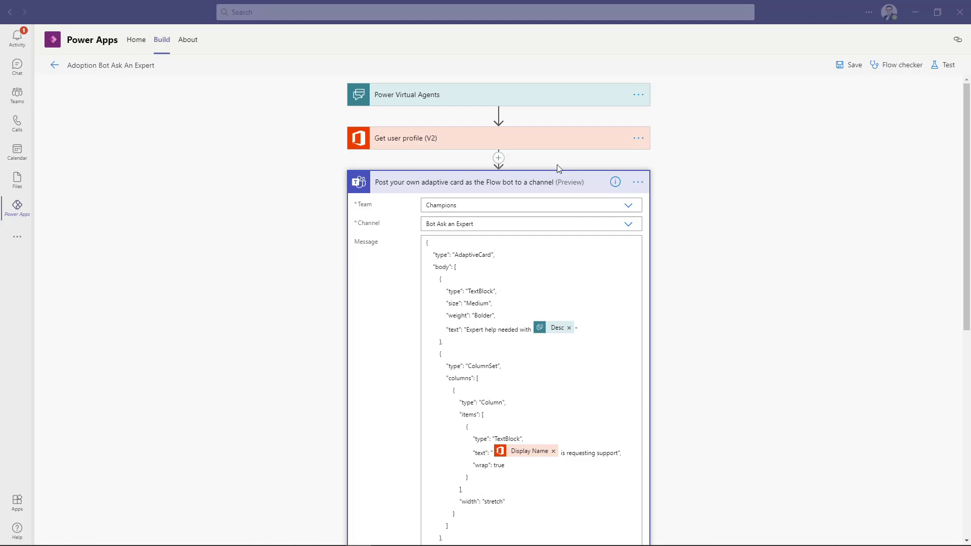
left_click(54, 65)
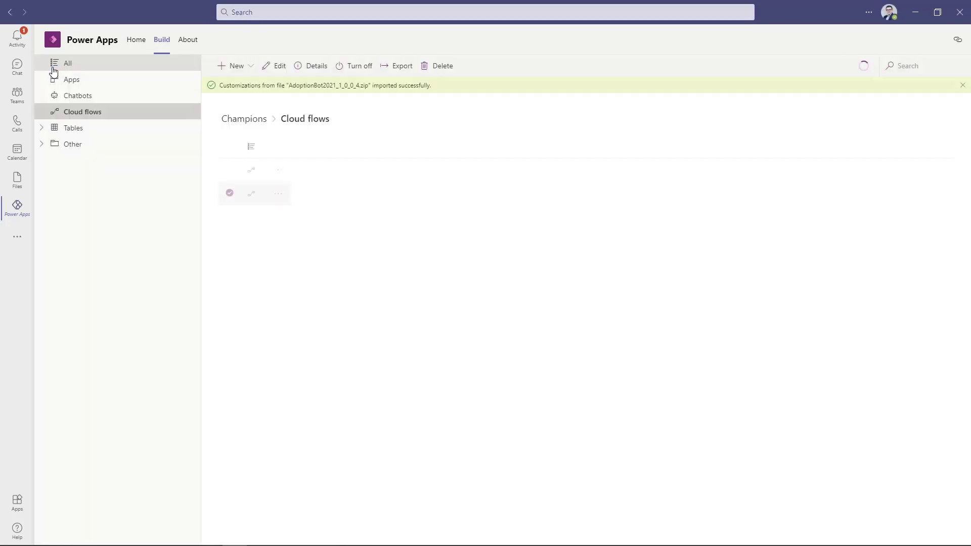
Open the Adoption Bot PVA 2021 chatbot and add the Power Virtual Agents app to Teams.
left_click(109, 97)
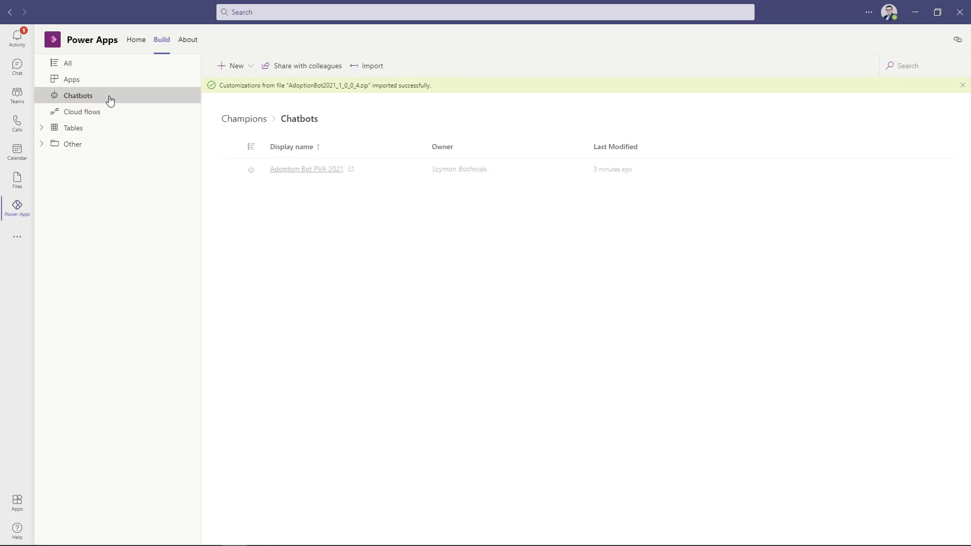
left_click(305, 170)
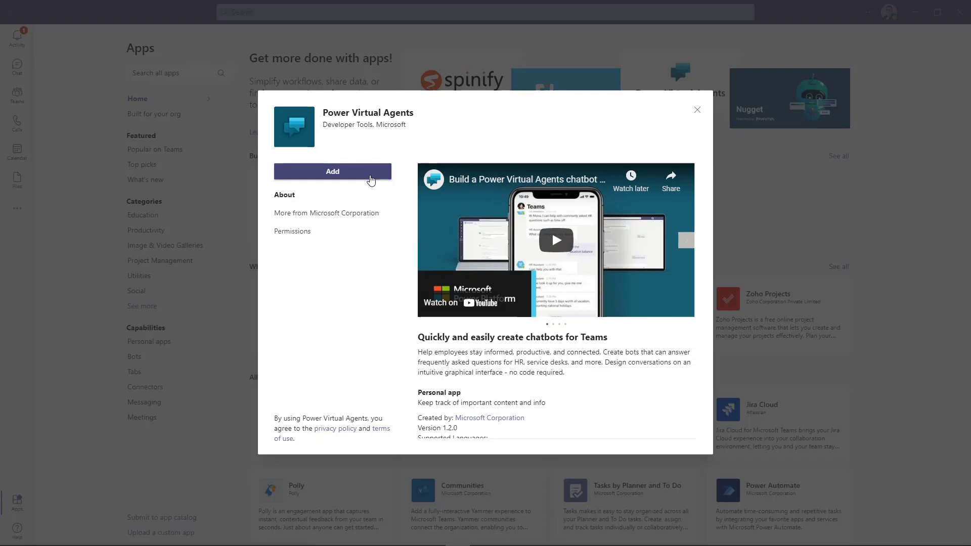
left_click(370, 178)
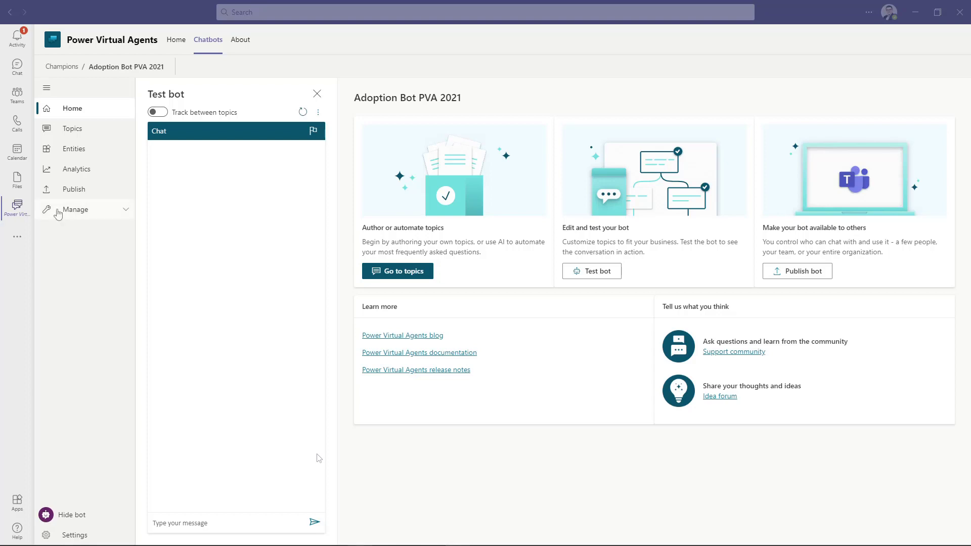
Rename the chatbot to TeamsAdoptionBot in its details and save the change.
left_click(128, 211)
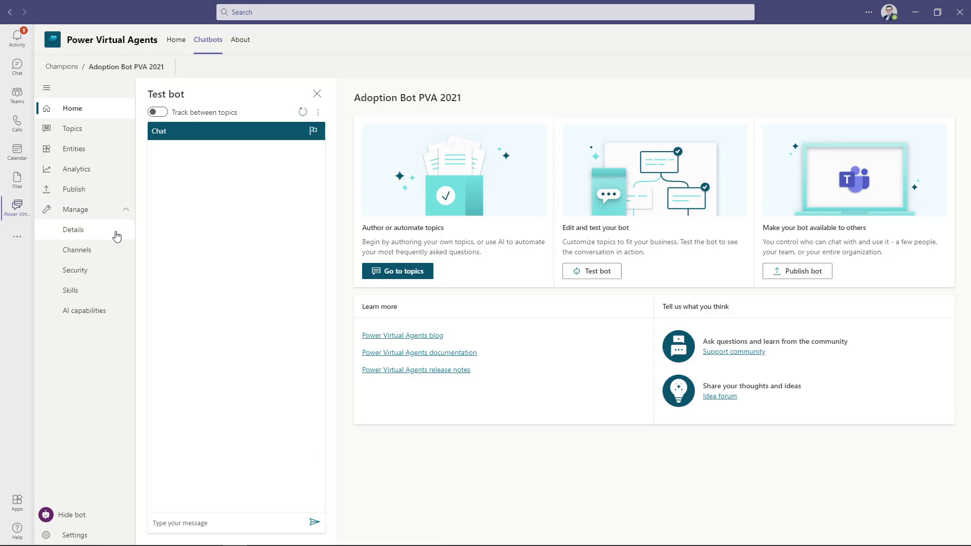
left_click(115, 234)
left_click_drag(514, 162, 283, 160)
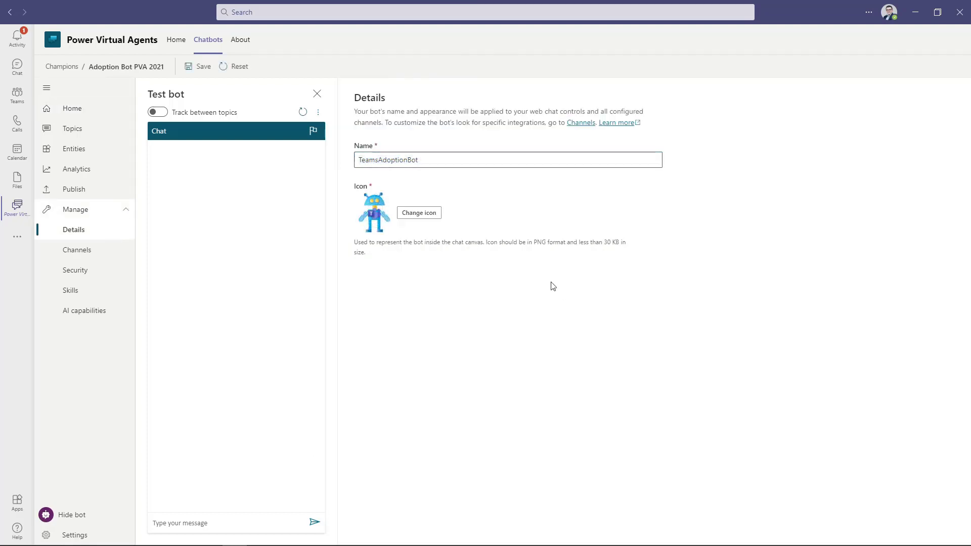
left_click(204, 71)
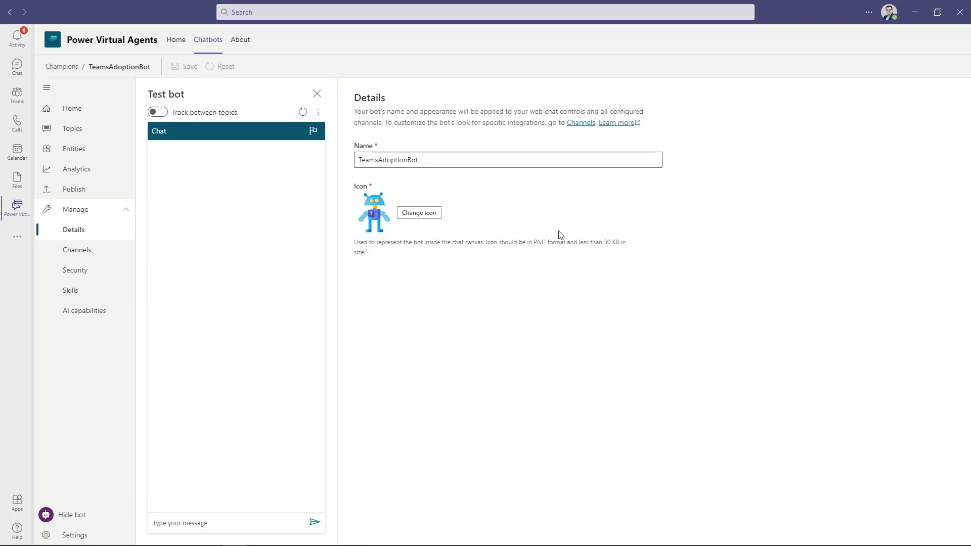
Download the bot's manifest from the admin approval options for sharing the bot.
left_click(90, 193)
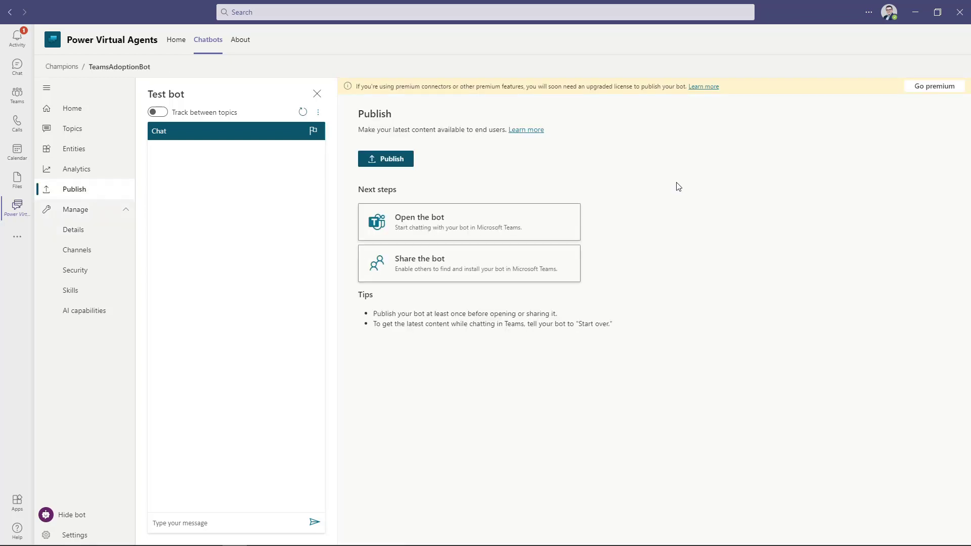
left_click(534, 273)
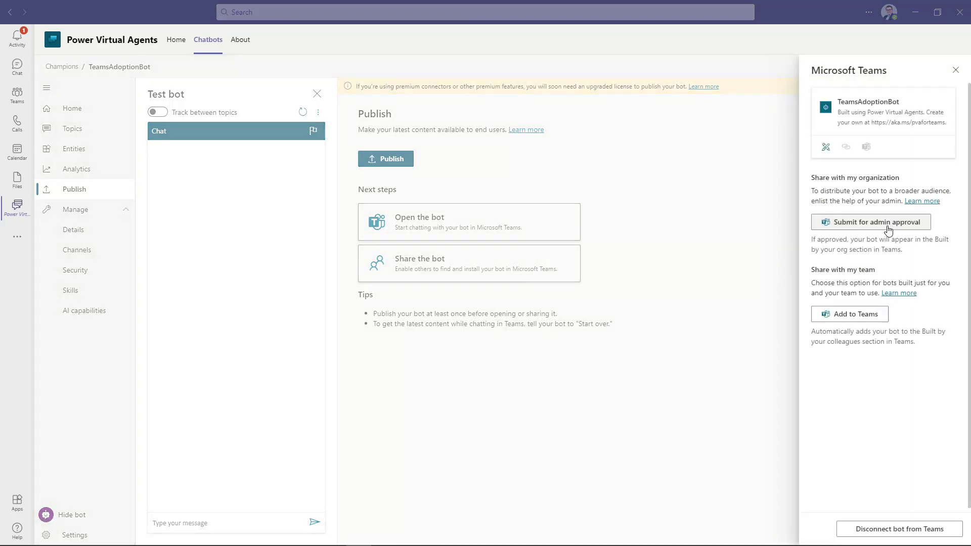
left_click(891, 226)
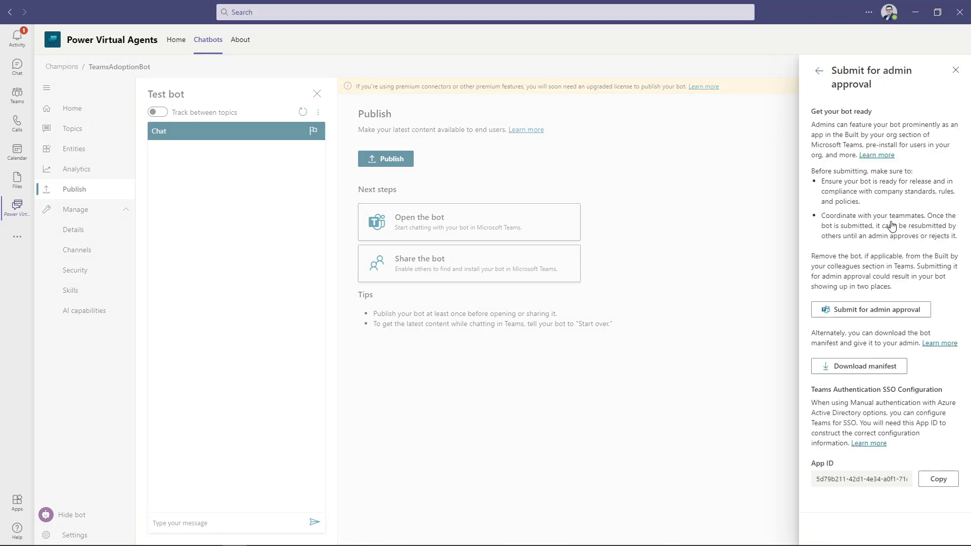
left_click(887, 374)
left_click(875, 526)
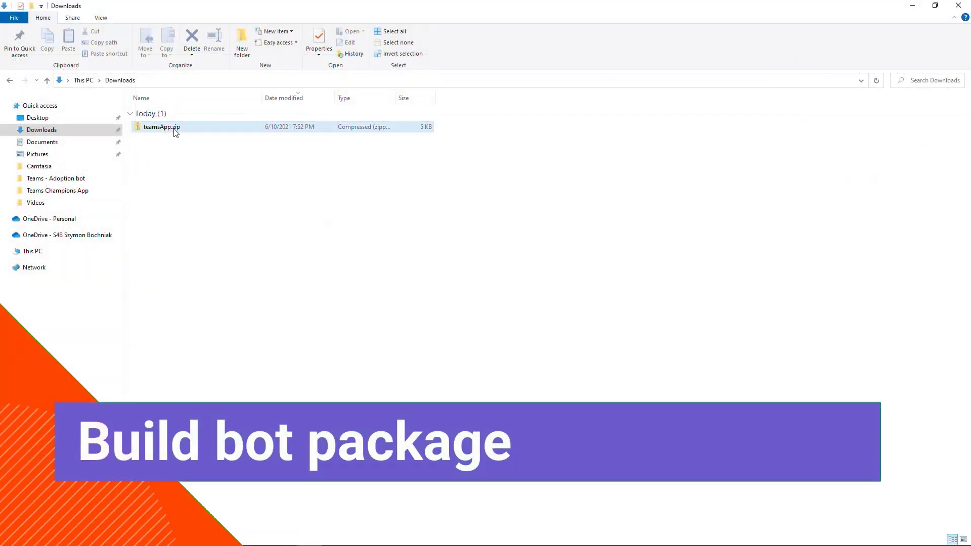
Extract teamsApp.zip in Downloads to its own teamsApp folder with 7-Zip and open that folder.
left_click(167, 127)
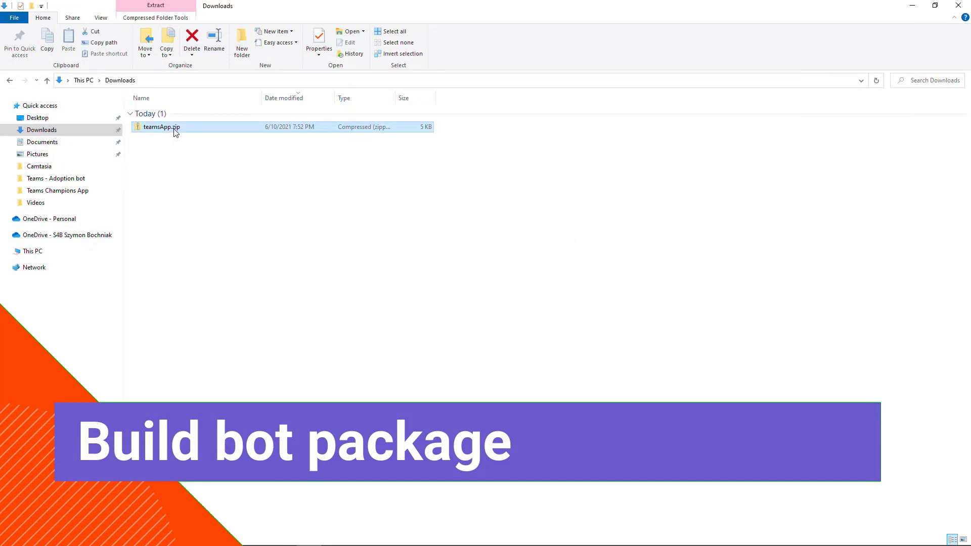
right_click(175, 129)
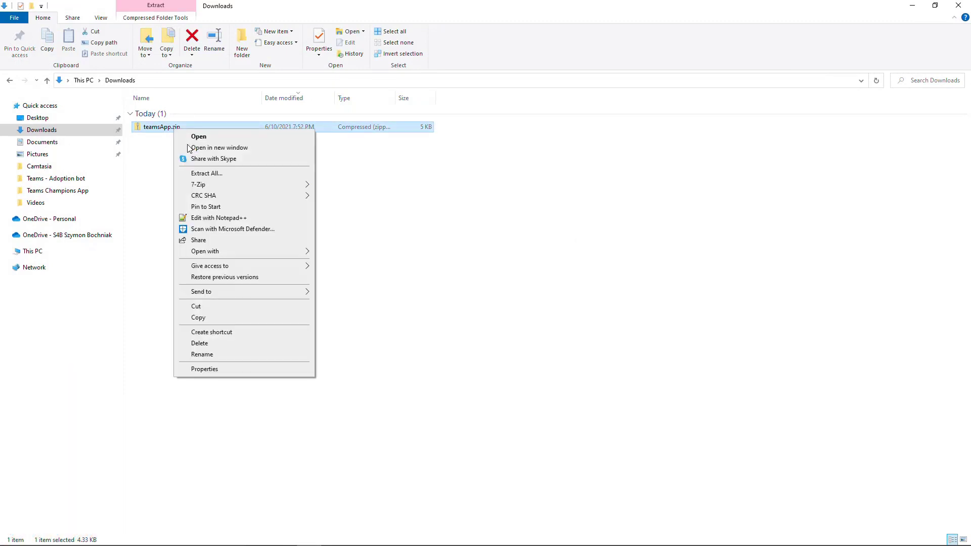
mouse_move(286, 185)
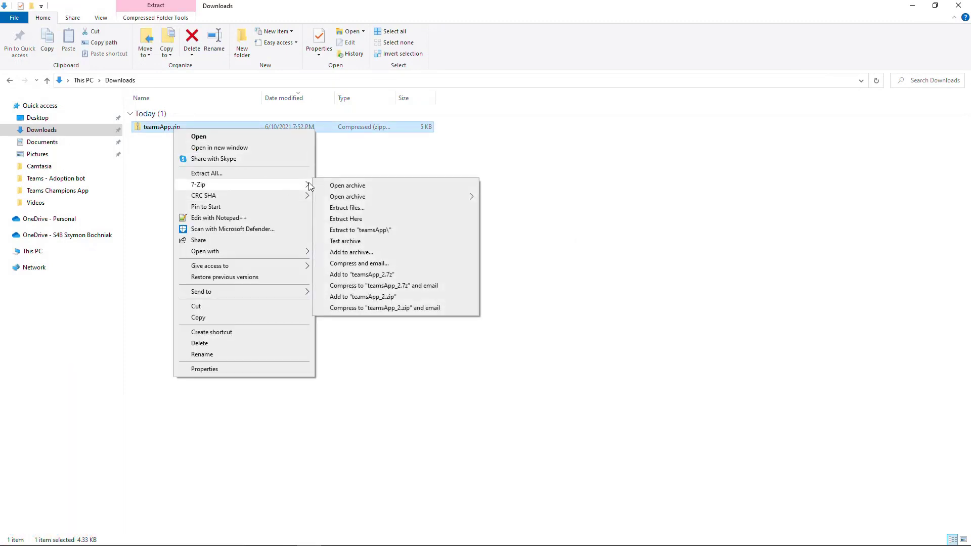
left_click(386, 230)
double_click(177, 138)
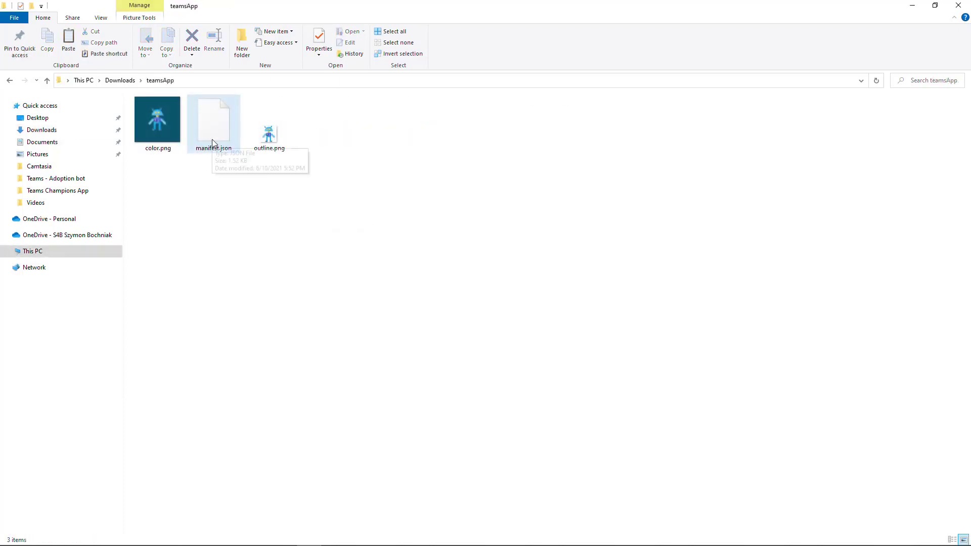
Edit manifest.json in Notepad++, replacing the botId with 6c8c0828-bd30-4c89-900b-5656ac58683c, and save the file.
right_click(219, 133)
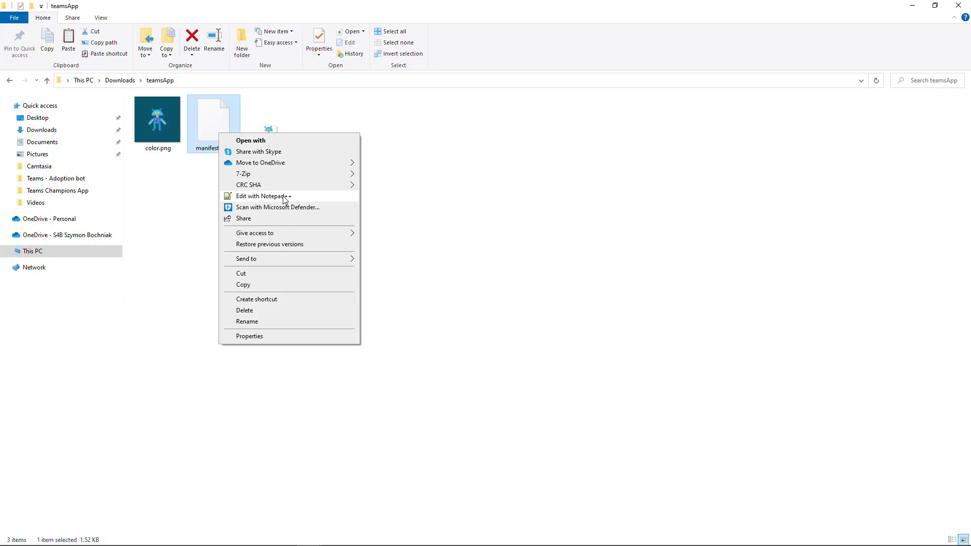
left_click(285, 198)
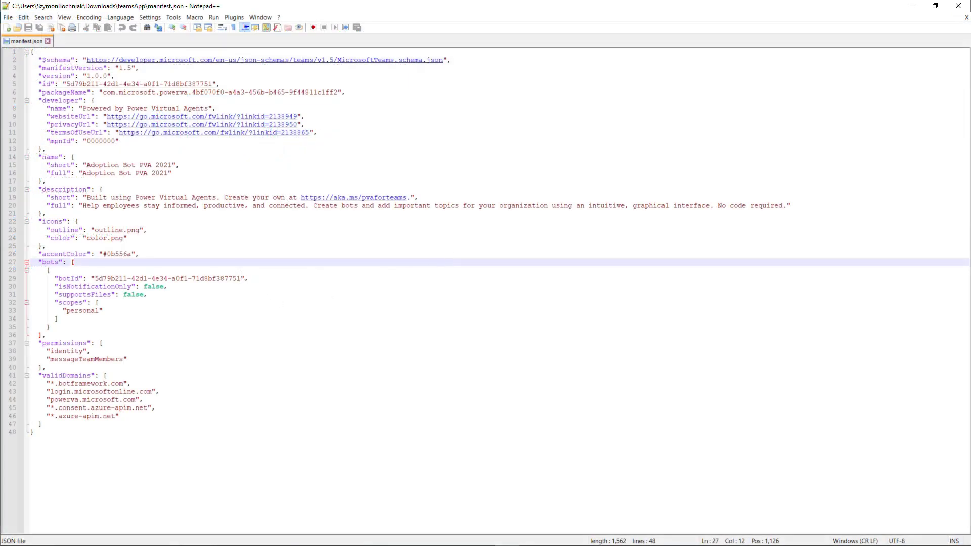
left_click_drag(241, 278, 97, 278)
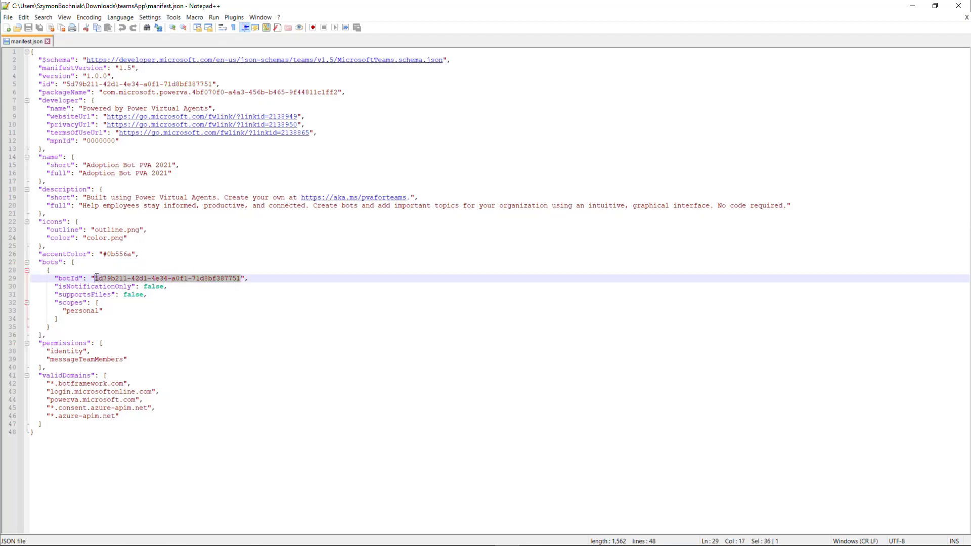
type("6c8c0828-bd30-4c89-900b-5656ac58673c")
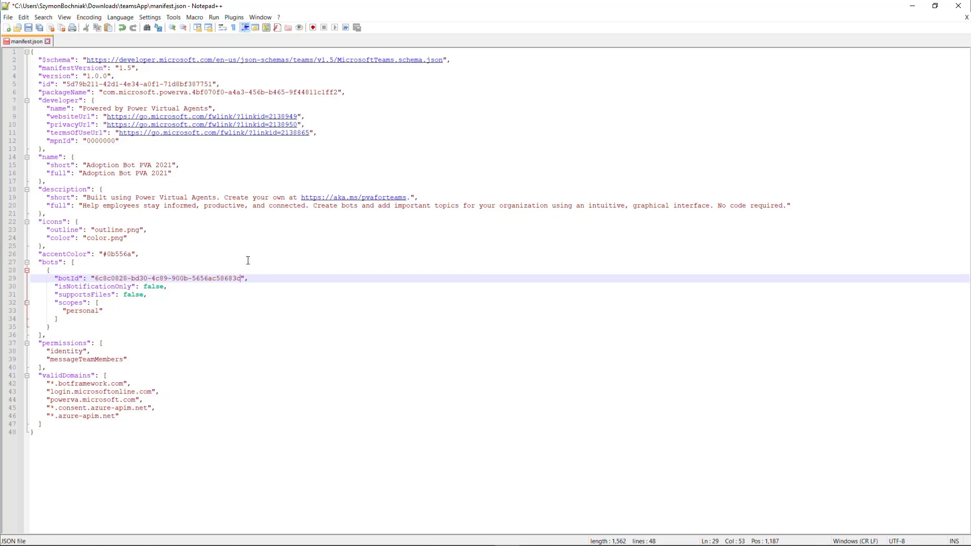
key("ctrl+s")
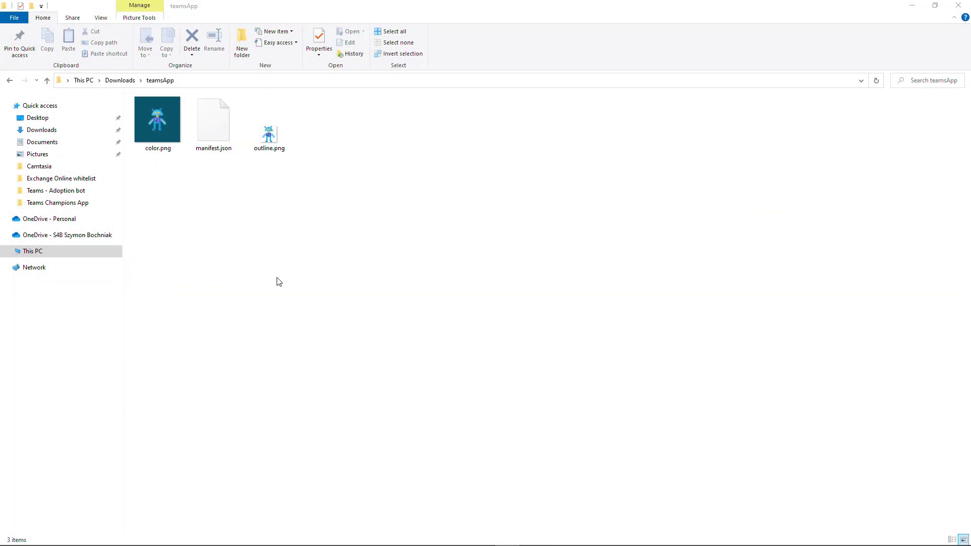
Compress color.png, manifest.json and outline.png into a new archive teamsApp.zip with 7-Zip.
left_click_drag(156, 171, 286, 123)
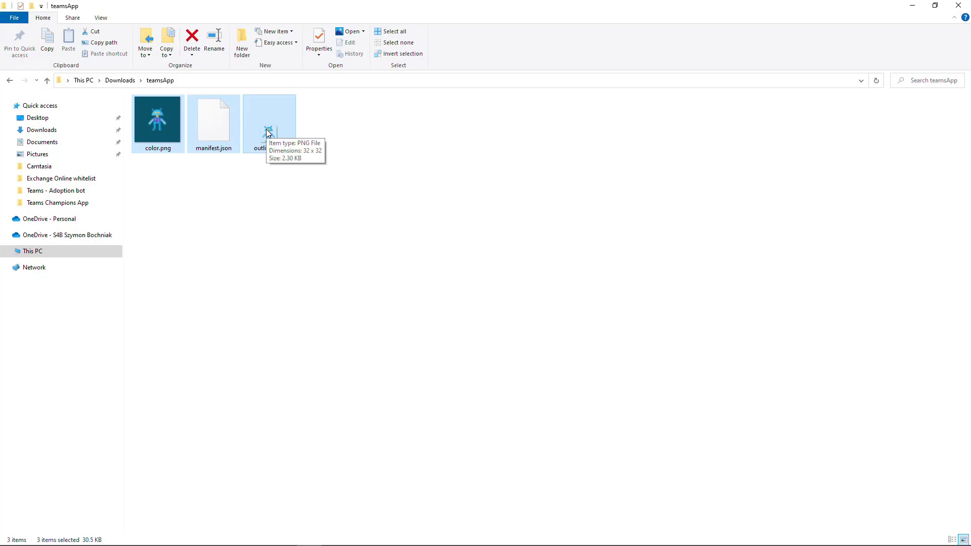
right_click(268, 130)
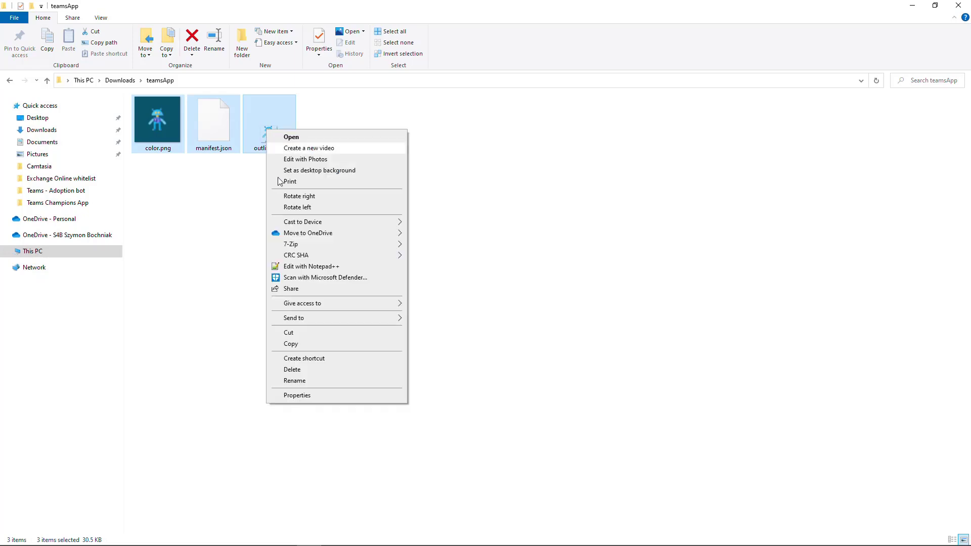
mouse_move(298, 244)
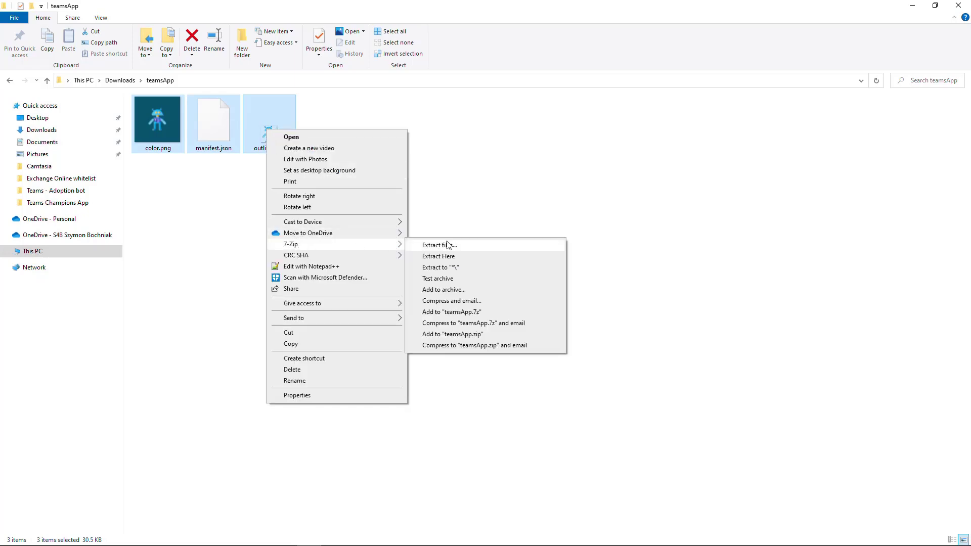
left_click(450, 294)
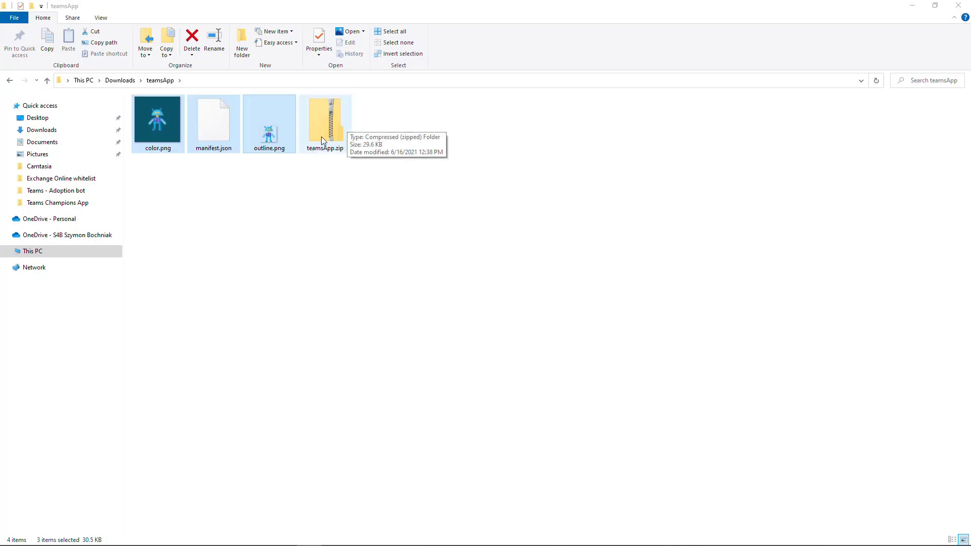
left_click(297, 244)
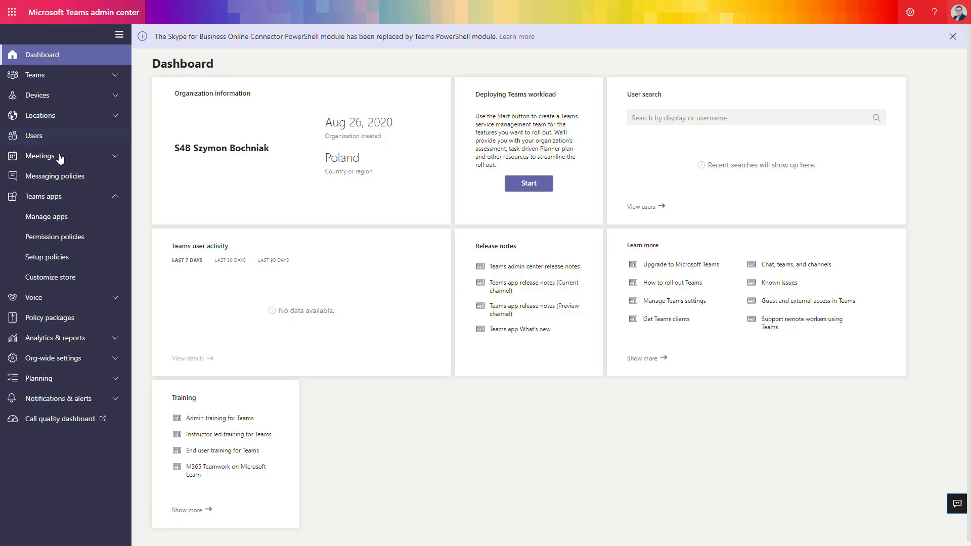
Upload teamsApp.zip from the teamsApp folder as a custom app under Manage apps in the Microsoft Teams admin center.
left_click(74, 221)
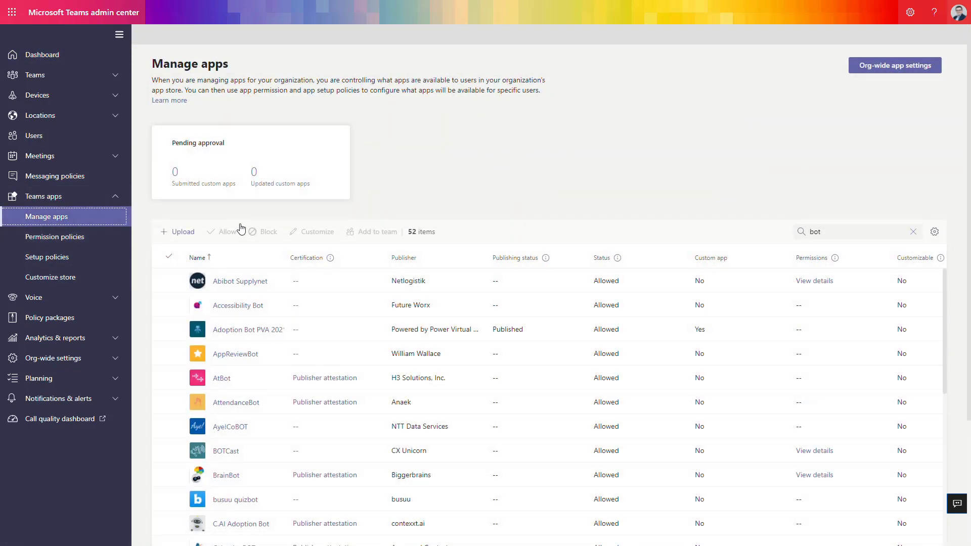
left_click(183, 234)
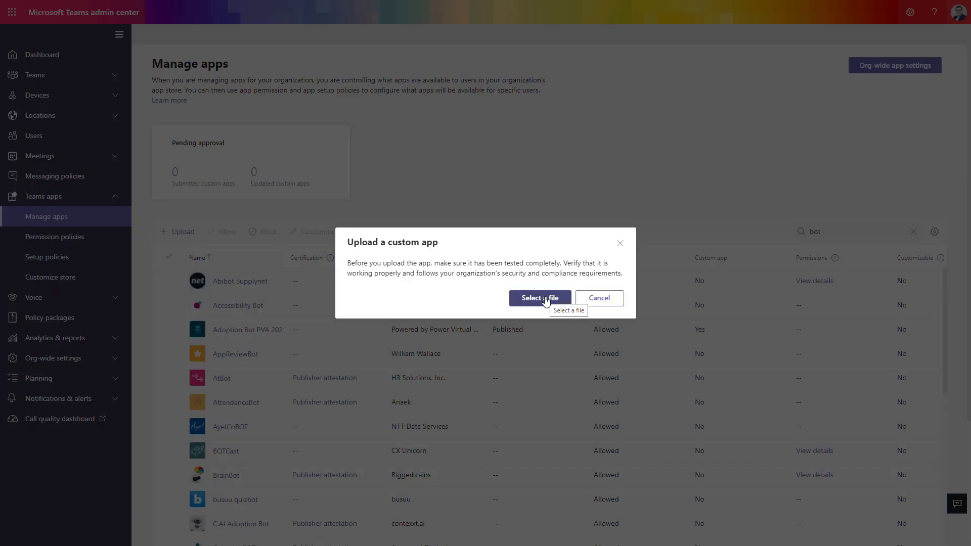
left_click(545, 299)
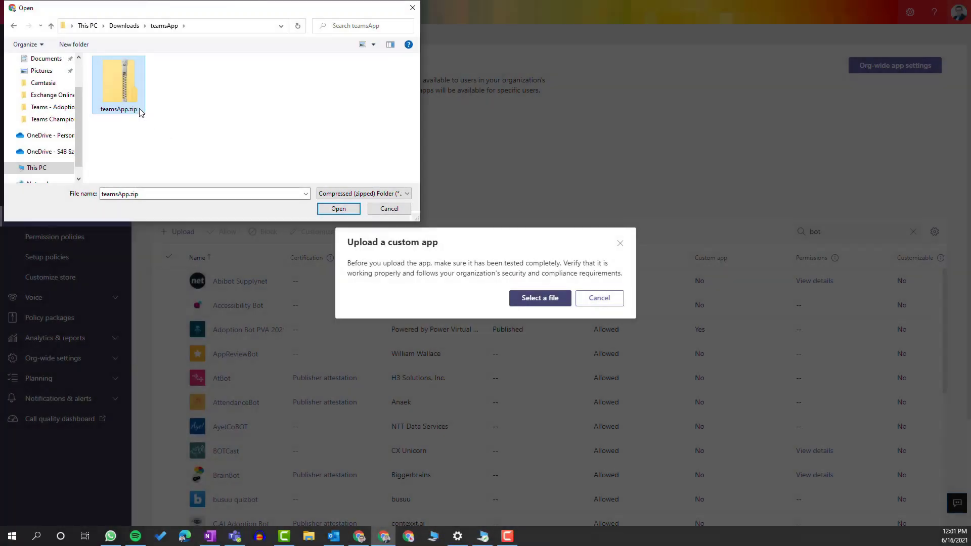
left_click(338, 209)
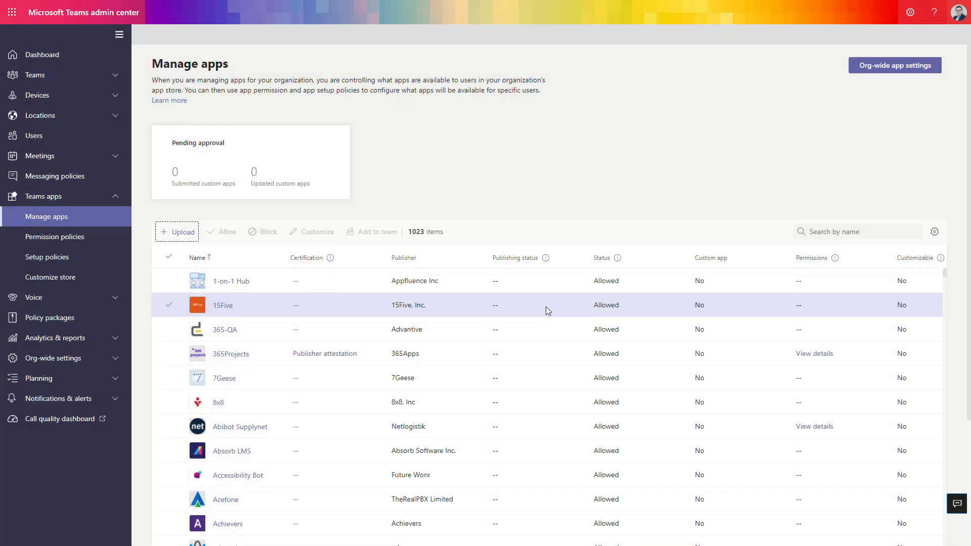
Allow the Adoption Bot PVA 2021 app for the organization in the managed apps list.
scroll(409, 329, "down", 7)
left_click(411, 316)
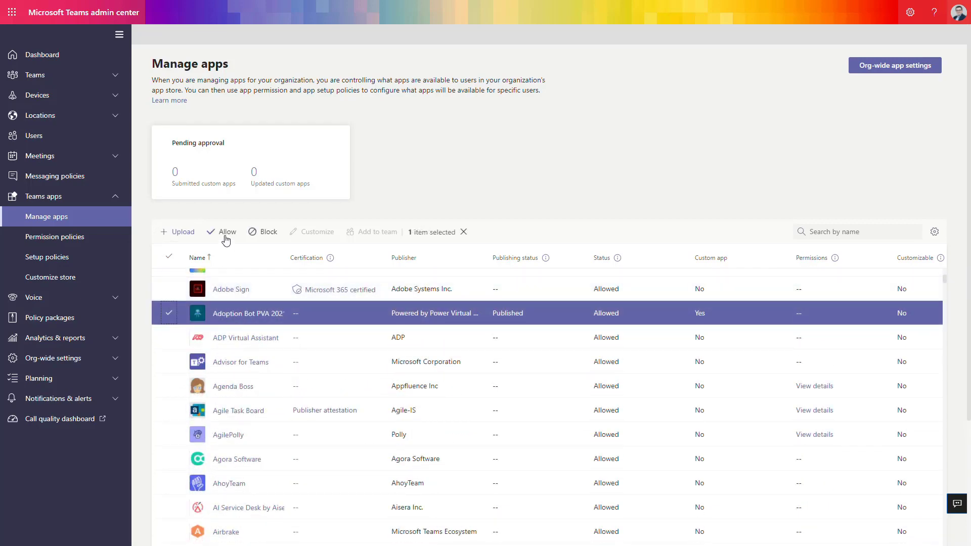
left_click(226, 238)
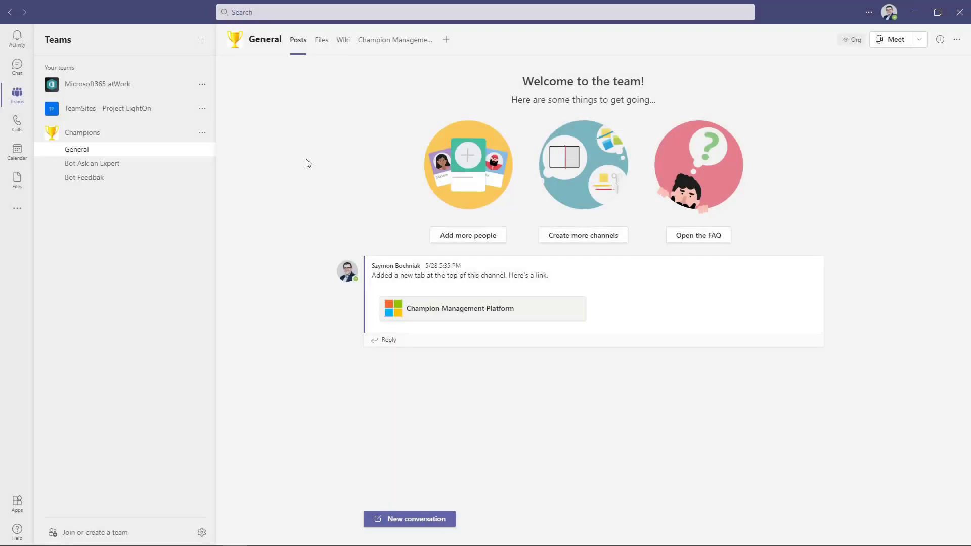
Add TeamsAdoptionBot in Microsoft Teams from the apps built for the organization.
left_click(17, 503)
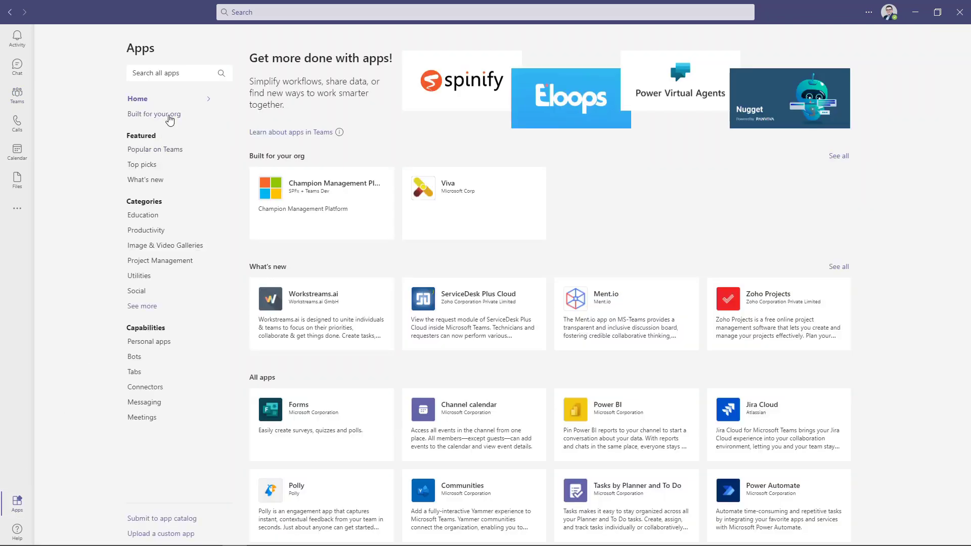
left_click(170, 119)
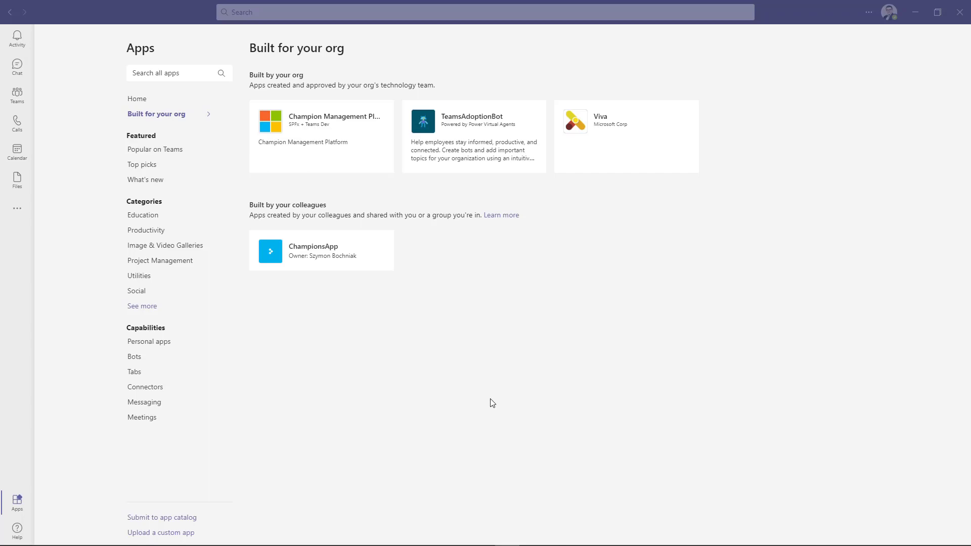
left_click(473, 147)
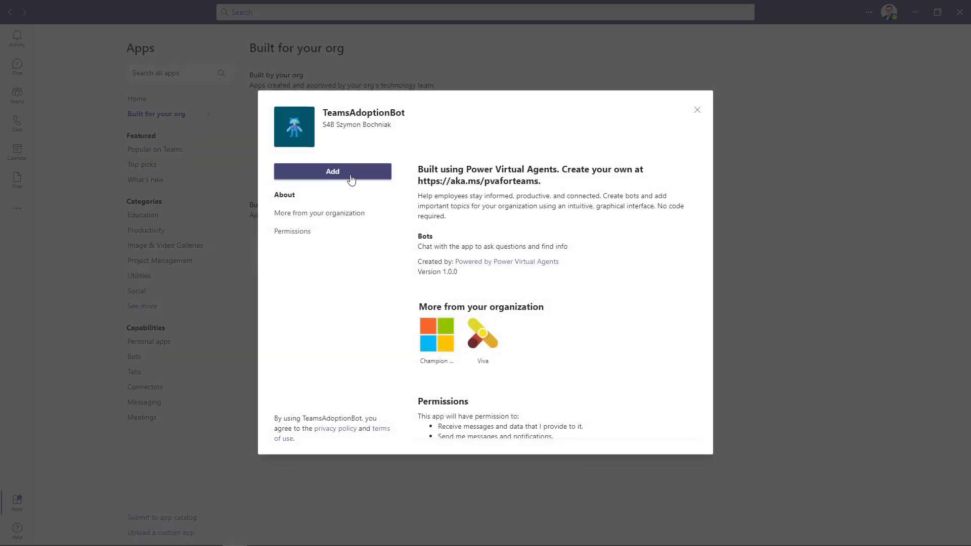
left_click(351, 178)
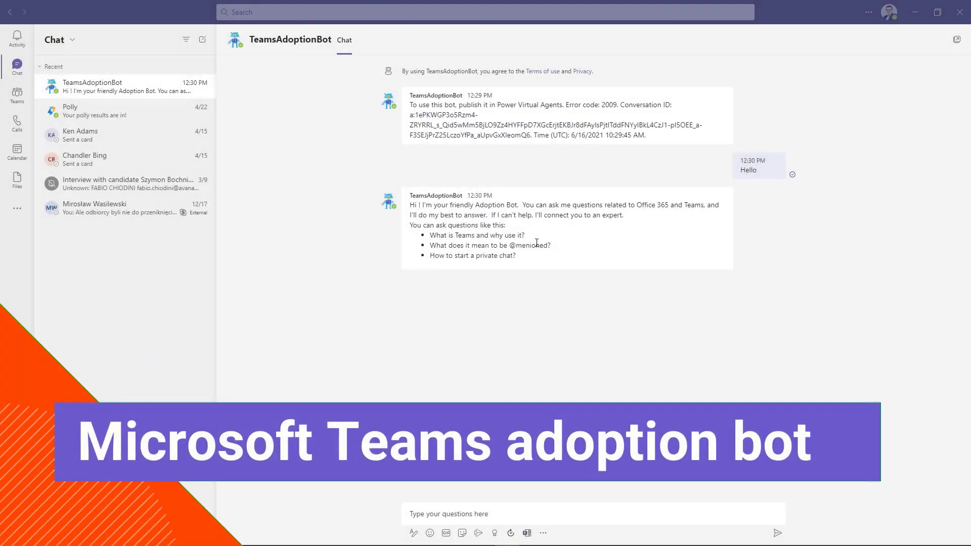
mouse_move(541, 203)
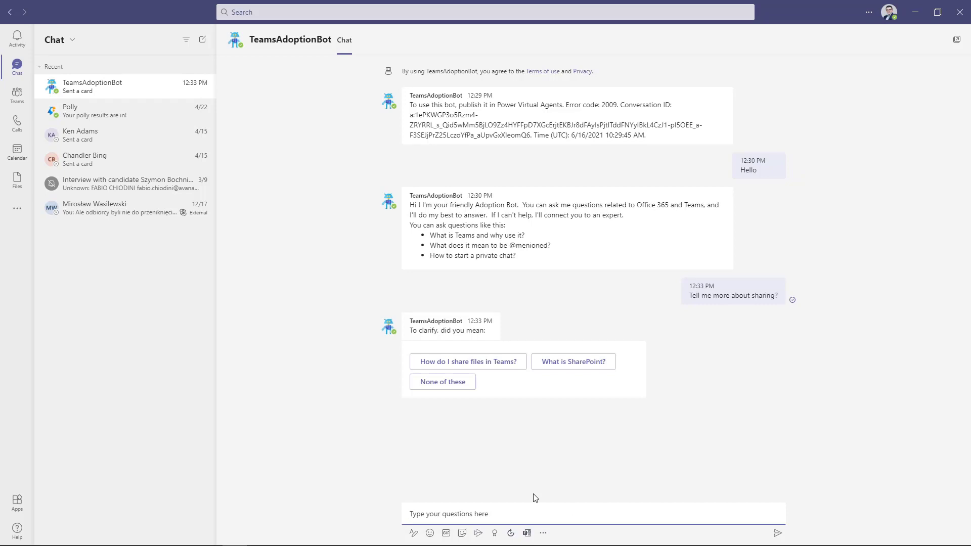
Ask TeamsAdoptionBot how to share files in Teams, and submit an Ask An Expert request titled "How to use external sharing?" with description "Please help me".
left_click(500, 369)
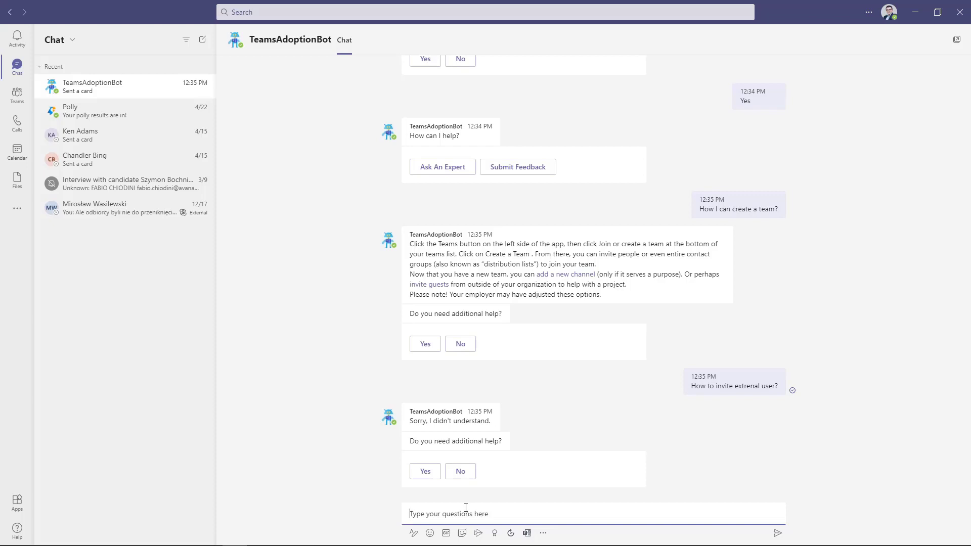
mouse_move(702, 374)
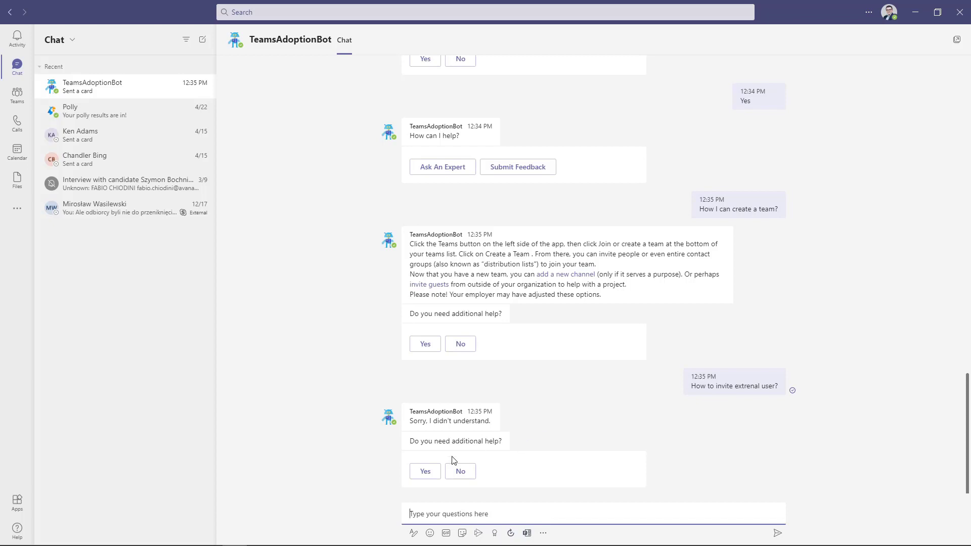
left_click(427, 472)
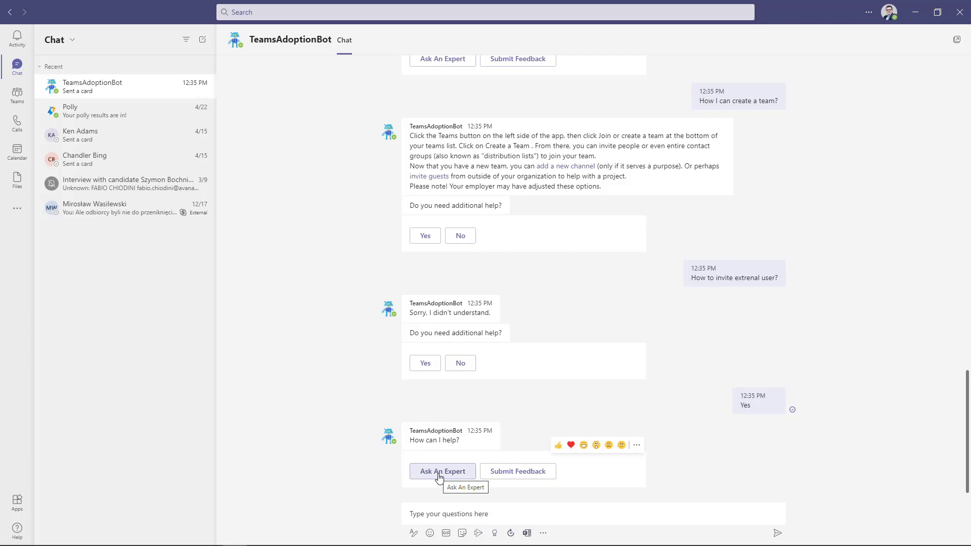
left_click(438, 471)
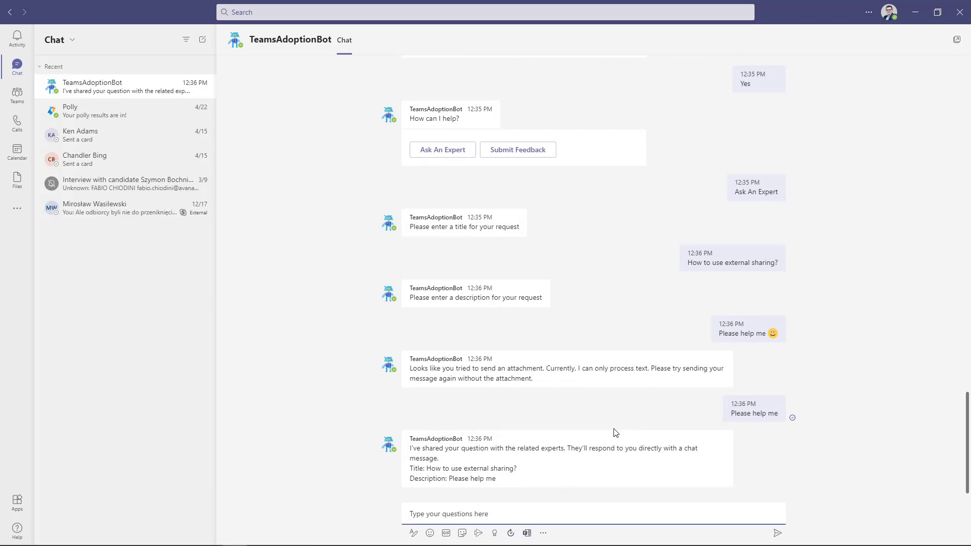
View the submitted expert request in the Bot Ask an Expert channel of the Champions team.
left_click(15, 95)
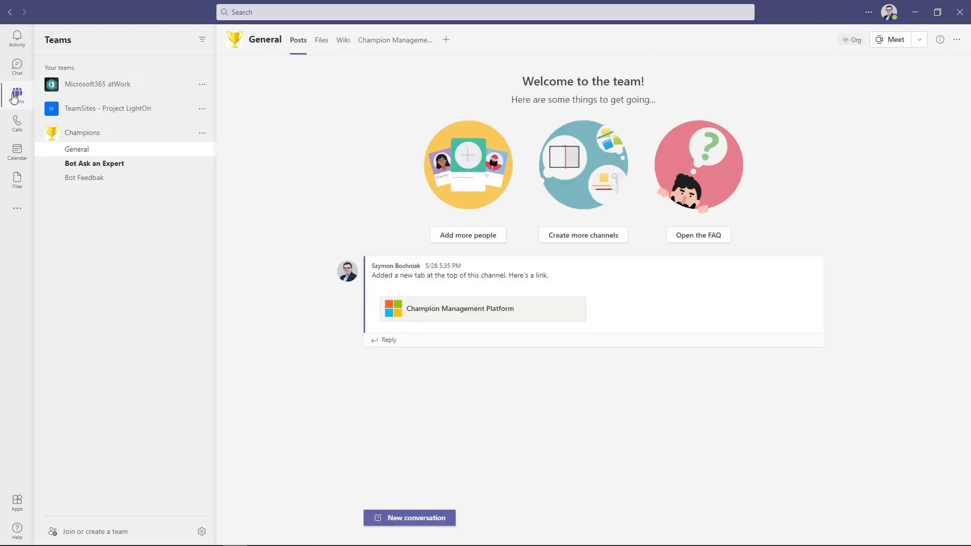
left_click(117, 164)
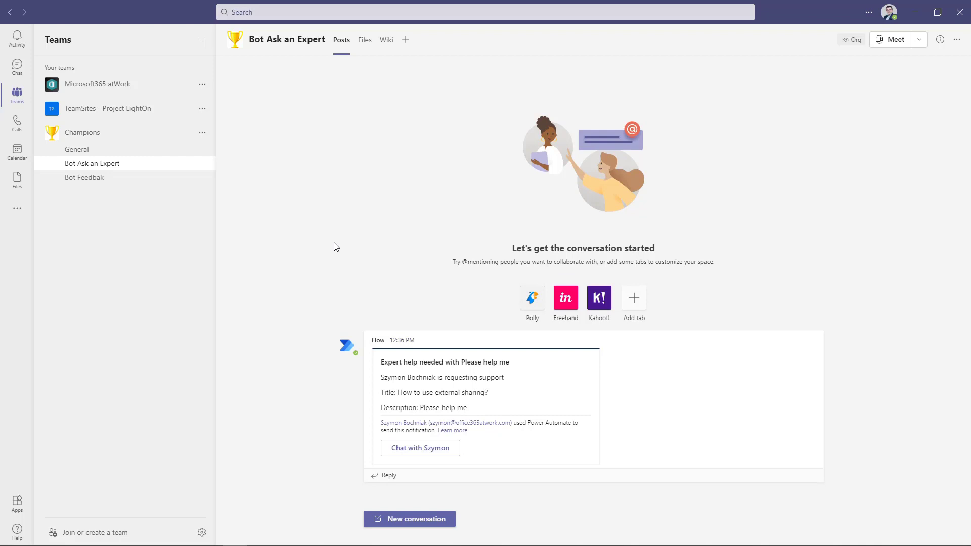
Open the TeamsAdoptionBot chatbot in the Power Virtual Agents app and display its existing topics.
left_click(17, 212)
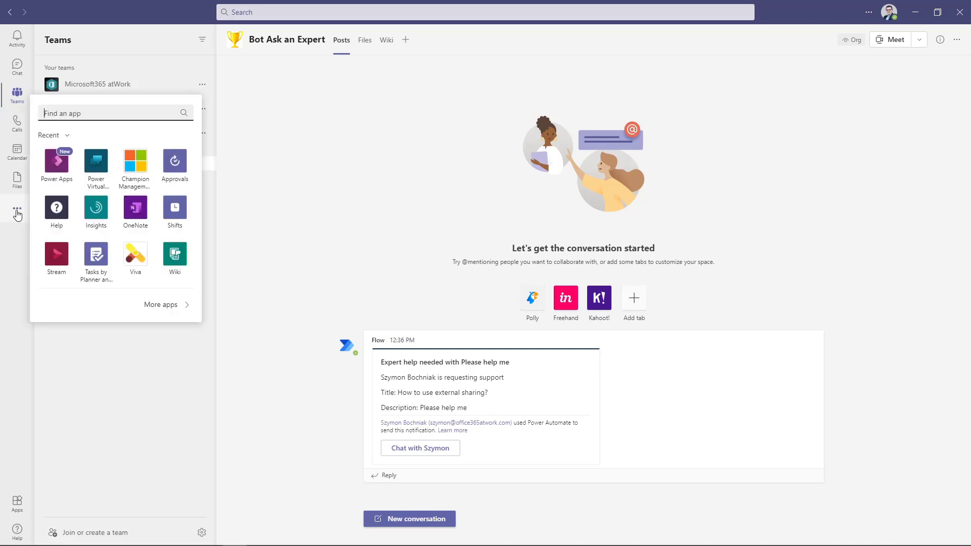
left_click(96, 172)
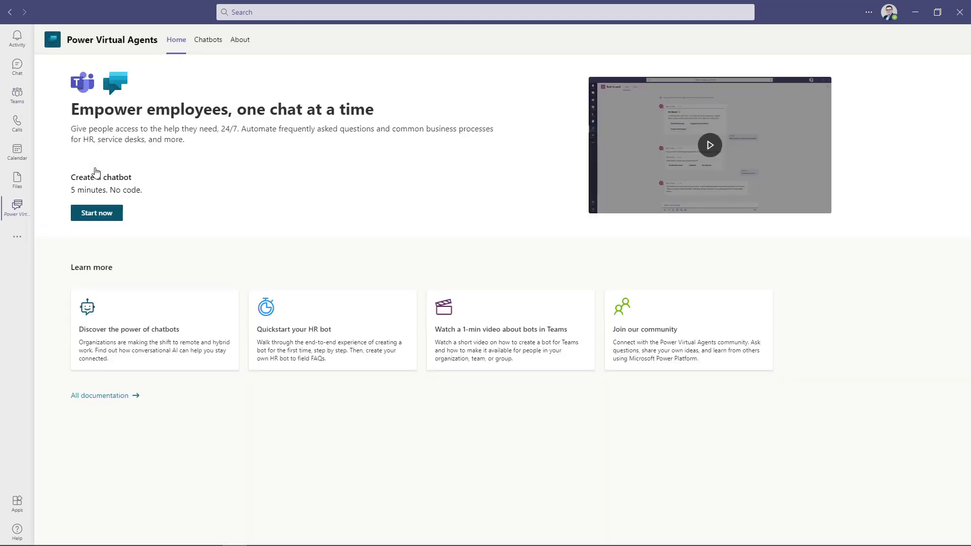
left_click(214, 46)
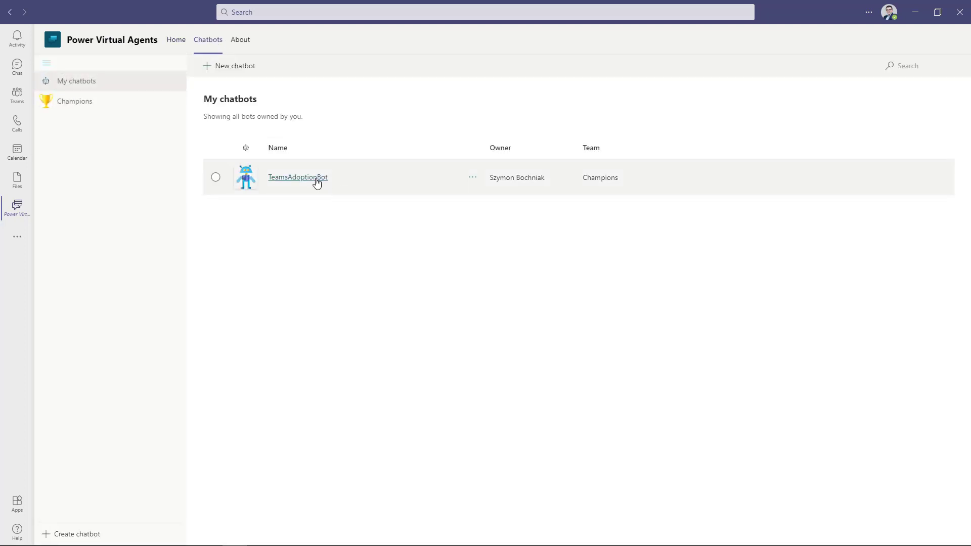
left_click(297, 177)
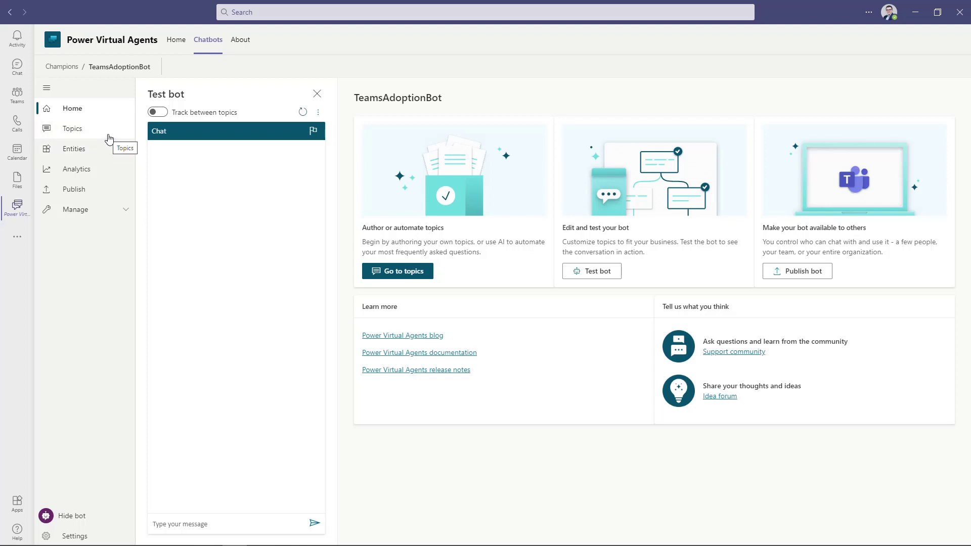
left_click(109, 137)
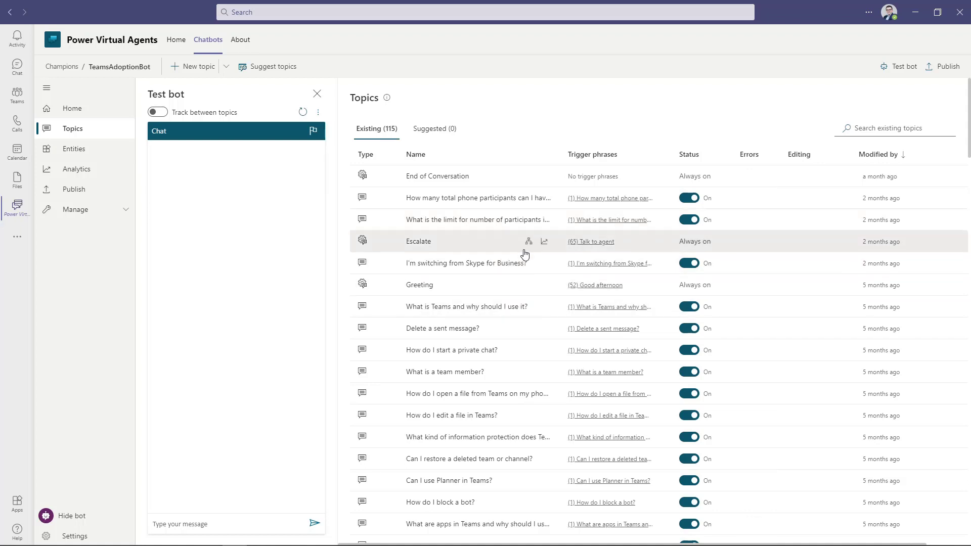
Examine the source link in the description of the topic "What is the limit for number of participants in a meeting?" and return to the topics list.
left_click(500, 220)
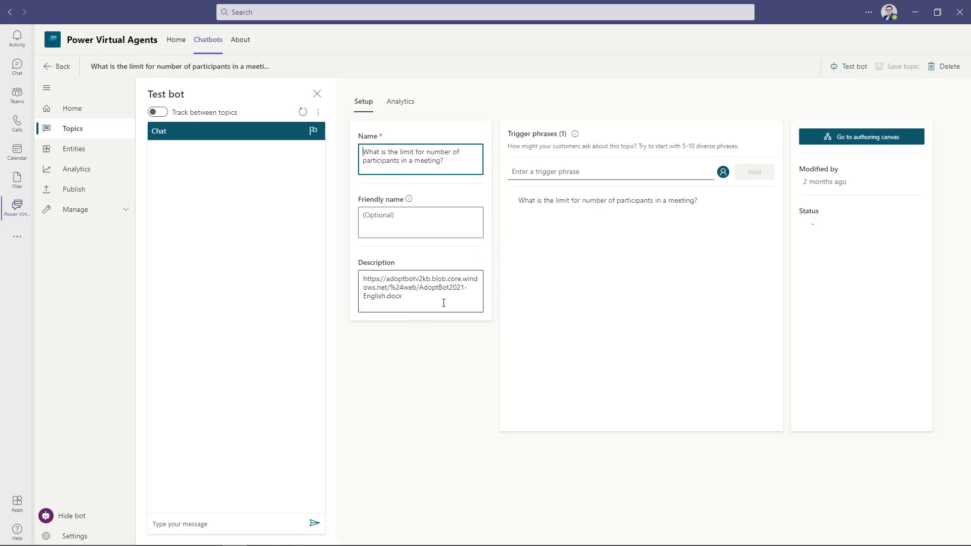
left_click_drag(428, 297, 358, 274)
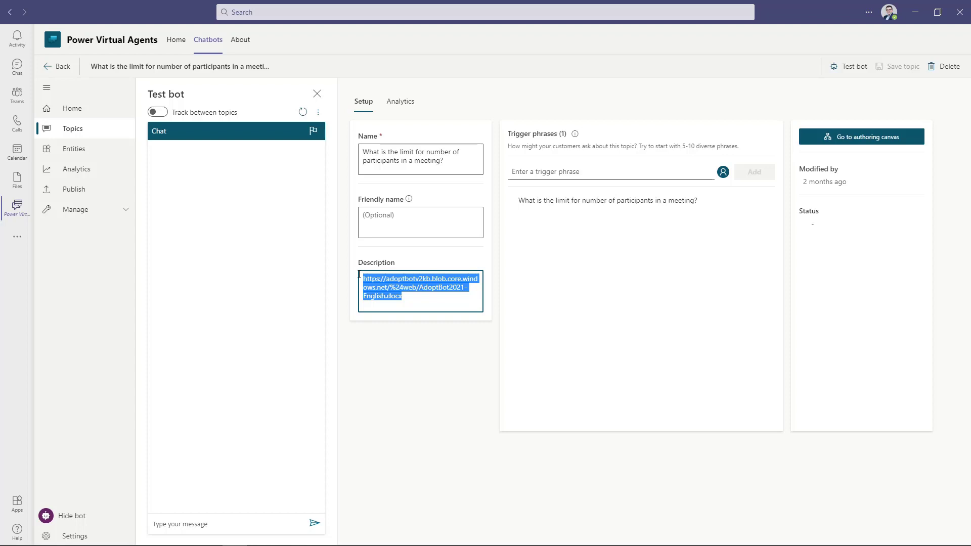
left_click(89, 136)
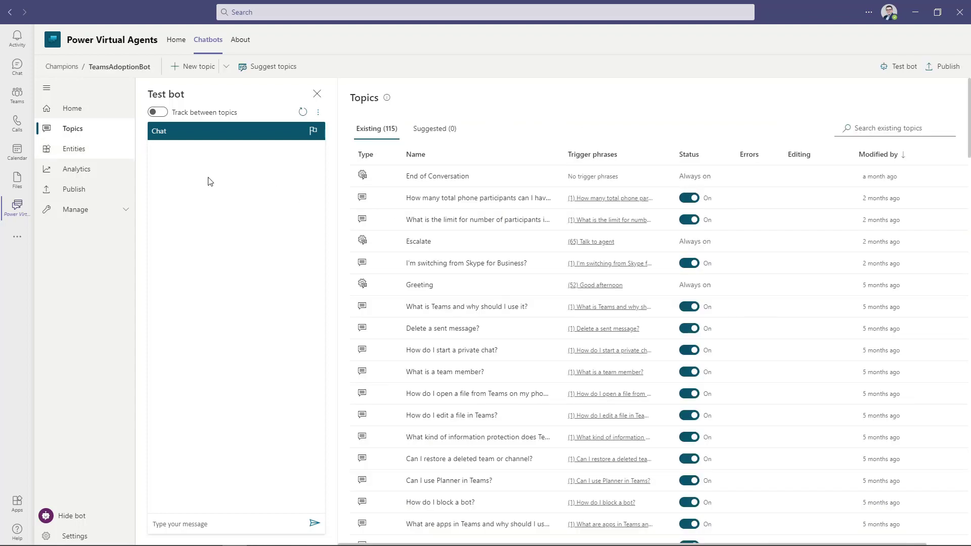